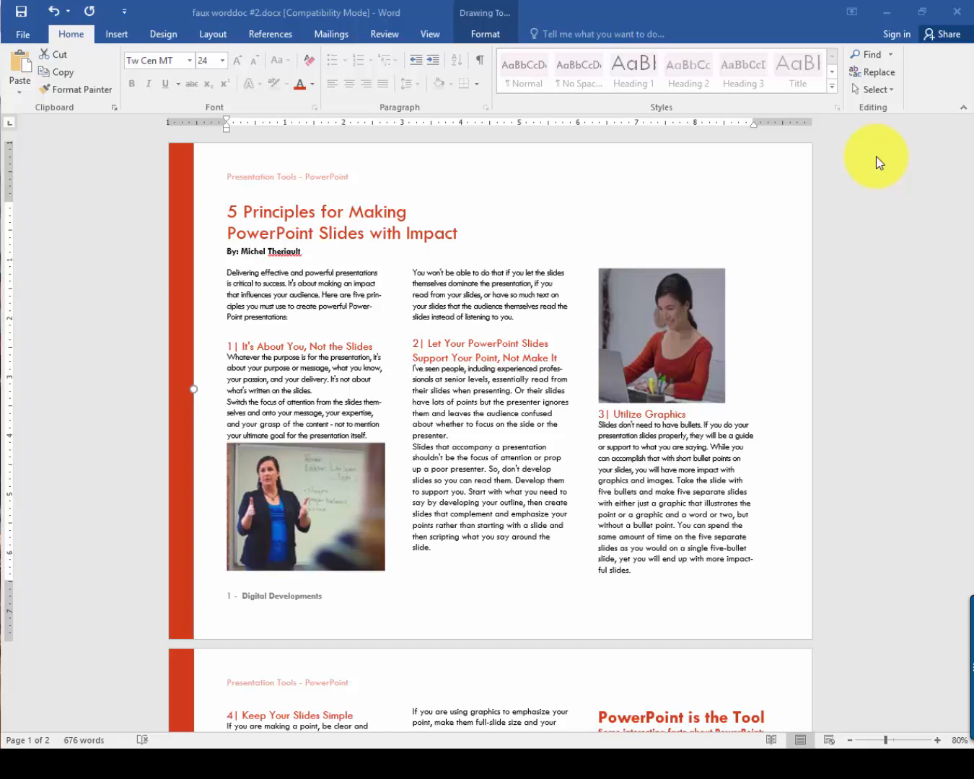
Run the accessibility check on the PowerPoint principles document
left_click(27, 35)
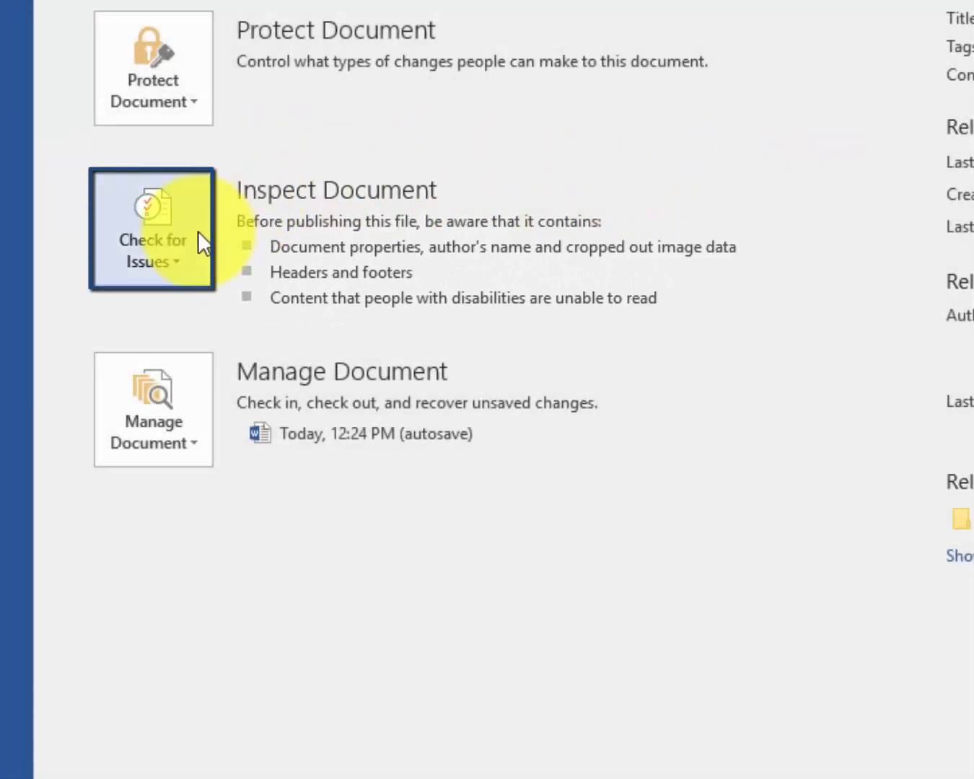
left_click(191, 231)
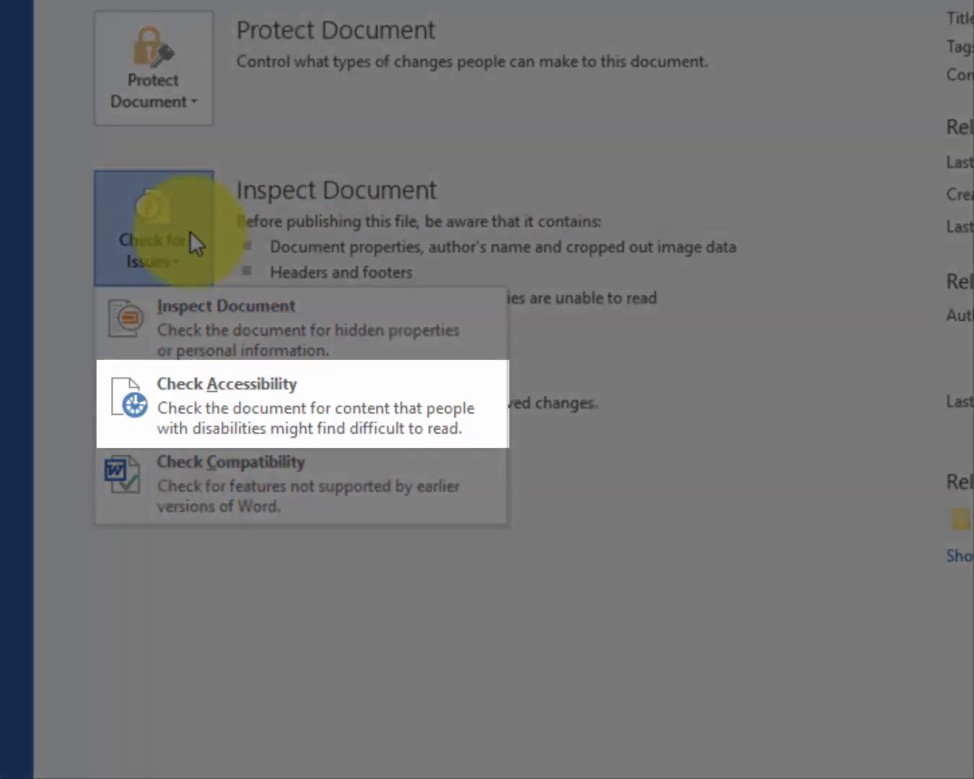
left_click(243, 404)
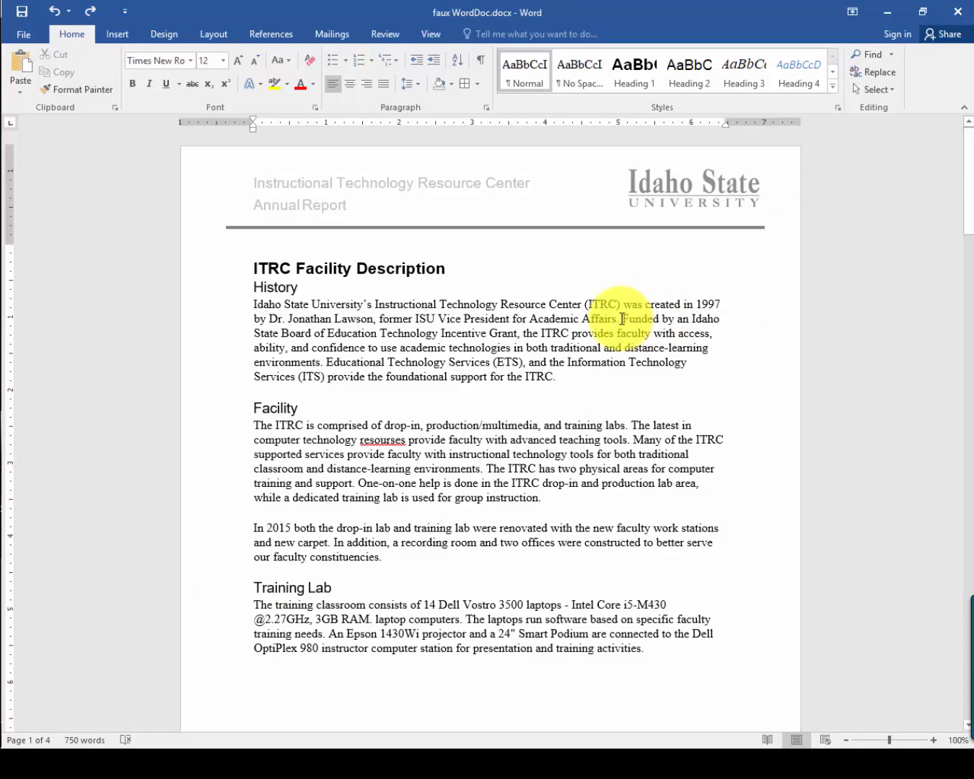
Put a border around the words "Funded by an Idaho State Board of Education Technology Incentive Grant," in the History paragraph
left_click_drag(619, 318, 521, 336)
left_click(467, 88)
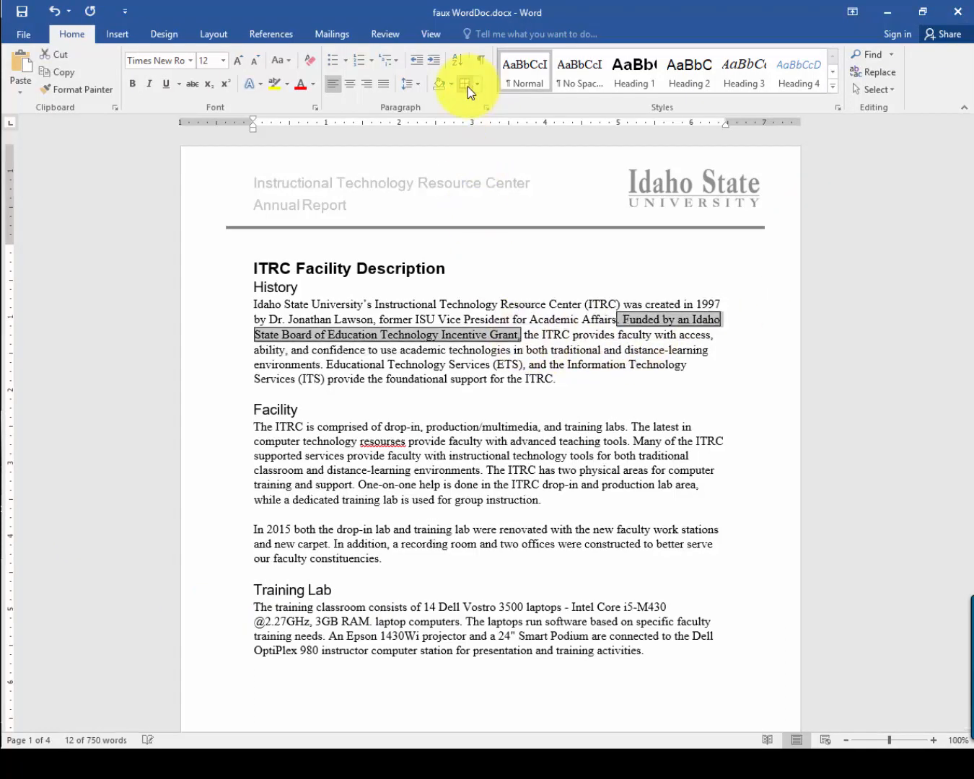
left_click(744, 287)
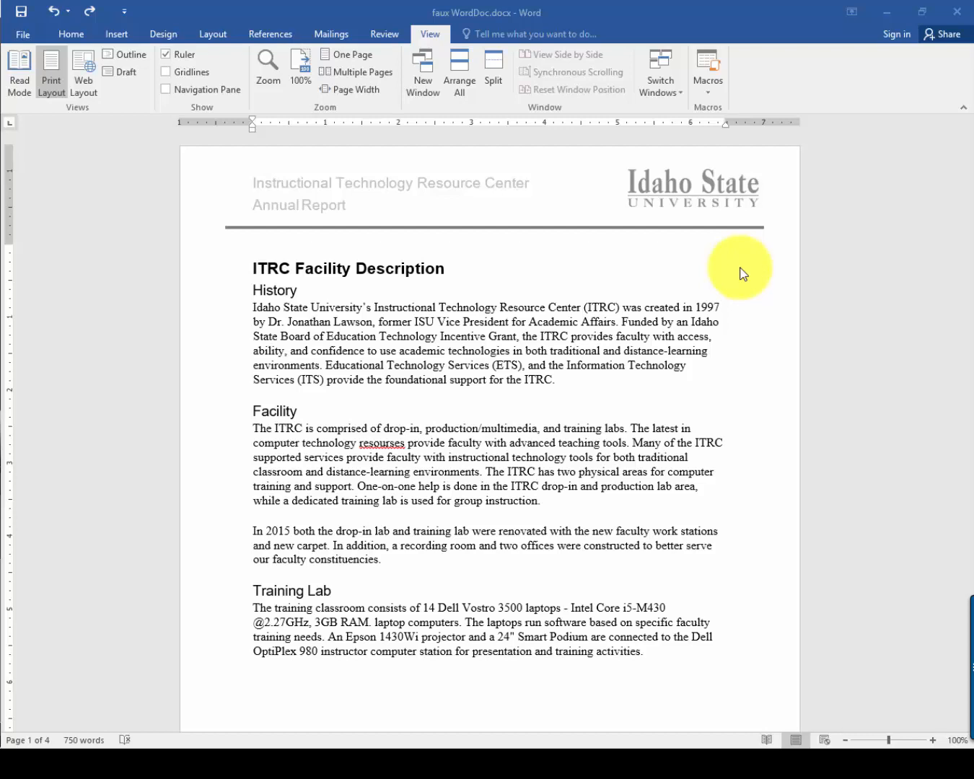
Update the Heading 2 style to match the formatting of the History heading
double_click(271, 288)
left_click(73, 34)
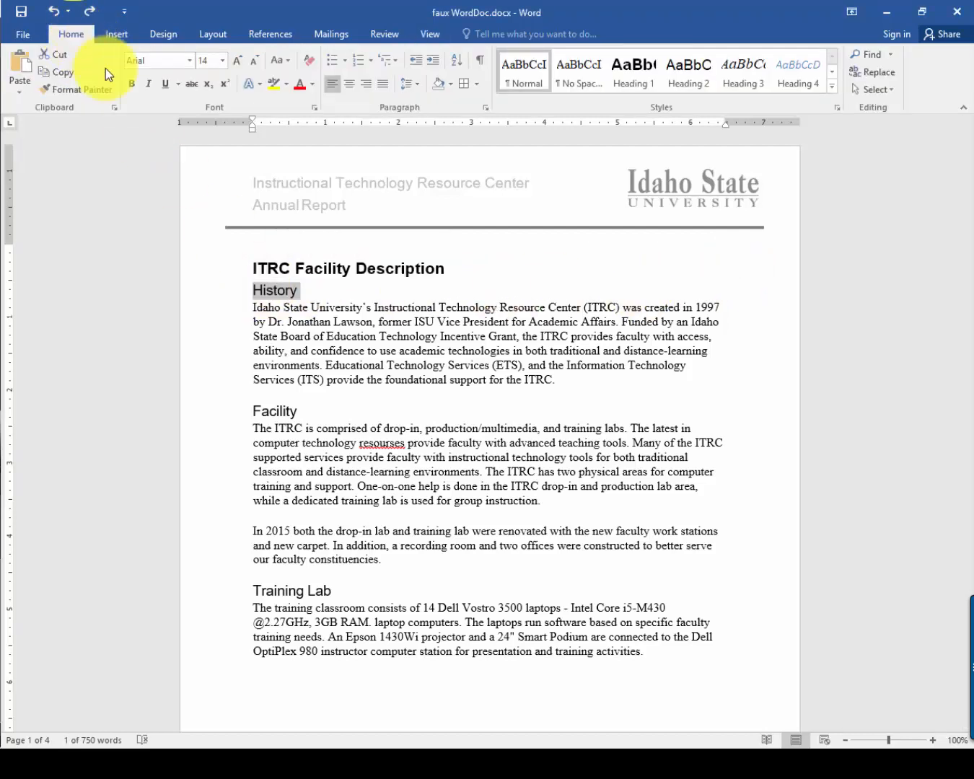
right_click(691, 63)
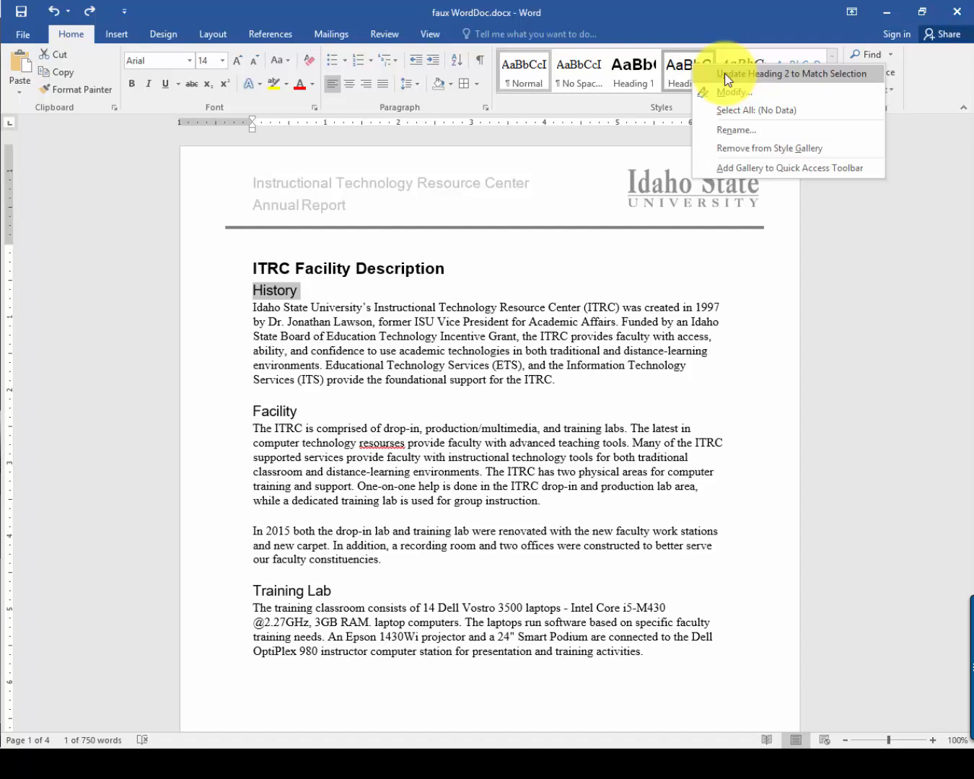
left_click(726, 79)
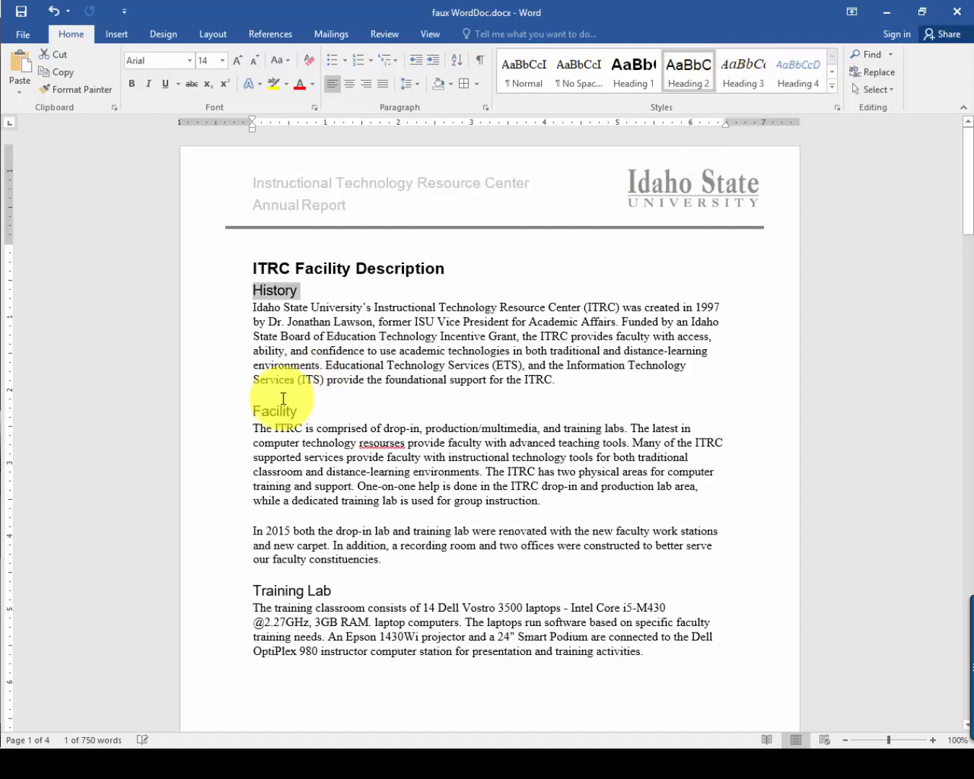
Apply the Heading 2 style to the Facility and Training Lab headings
double_click(276, 410)
left_click(698, 77)
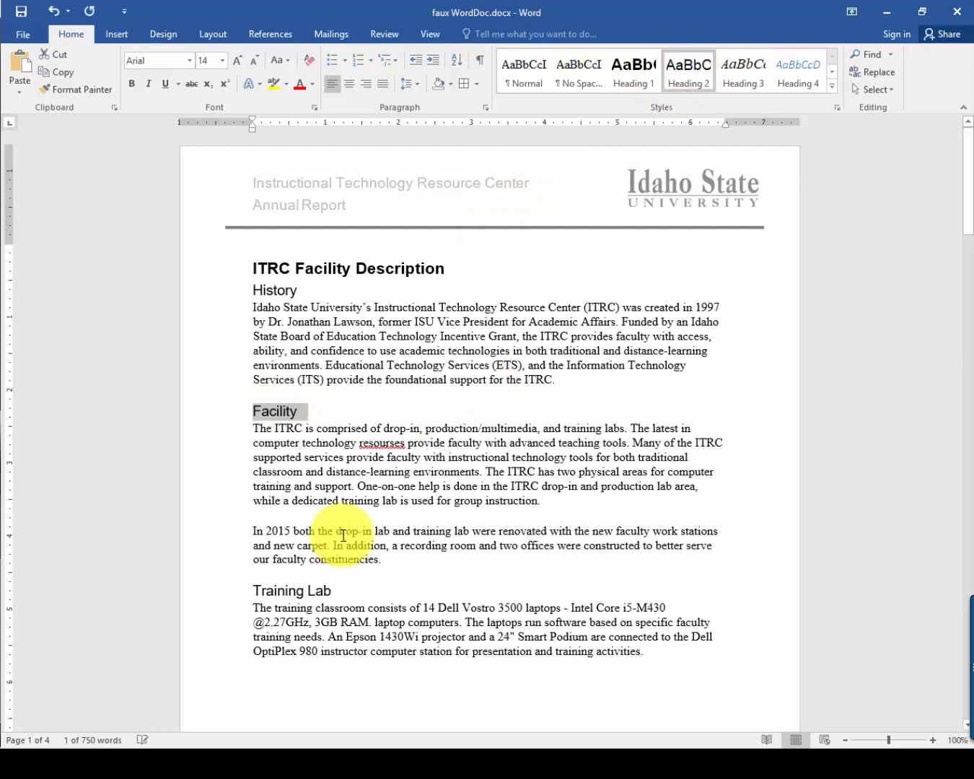
double_click(288, 591)
left_click(288, 591)
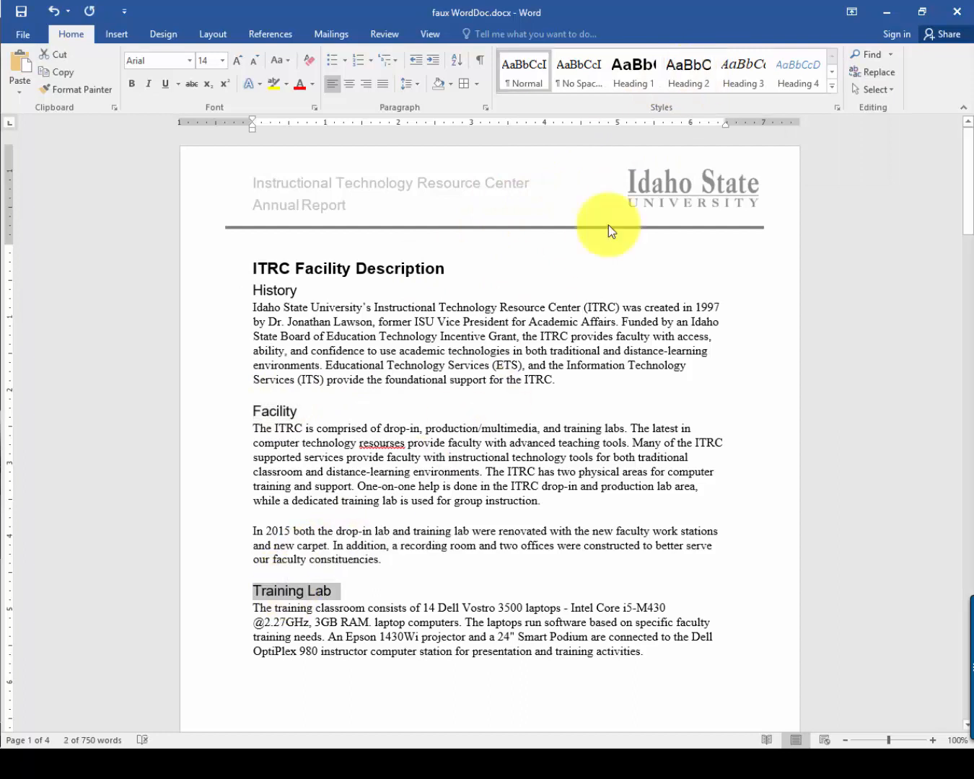
left_click(689, 65)
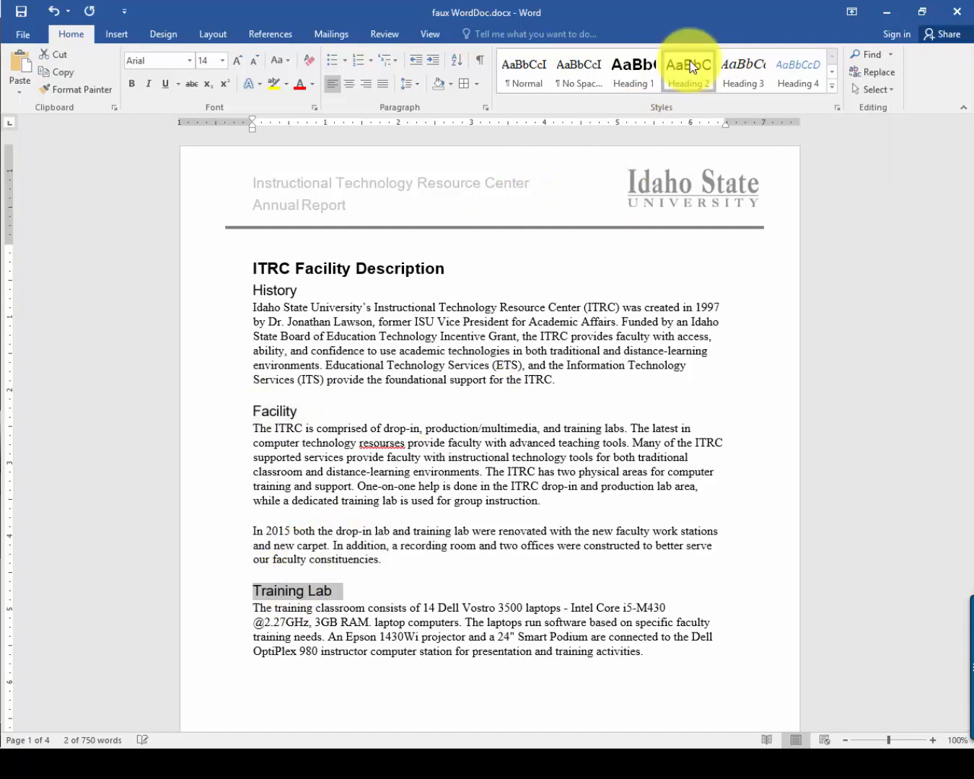
left_click(817, 244)
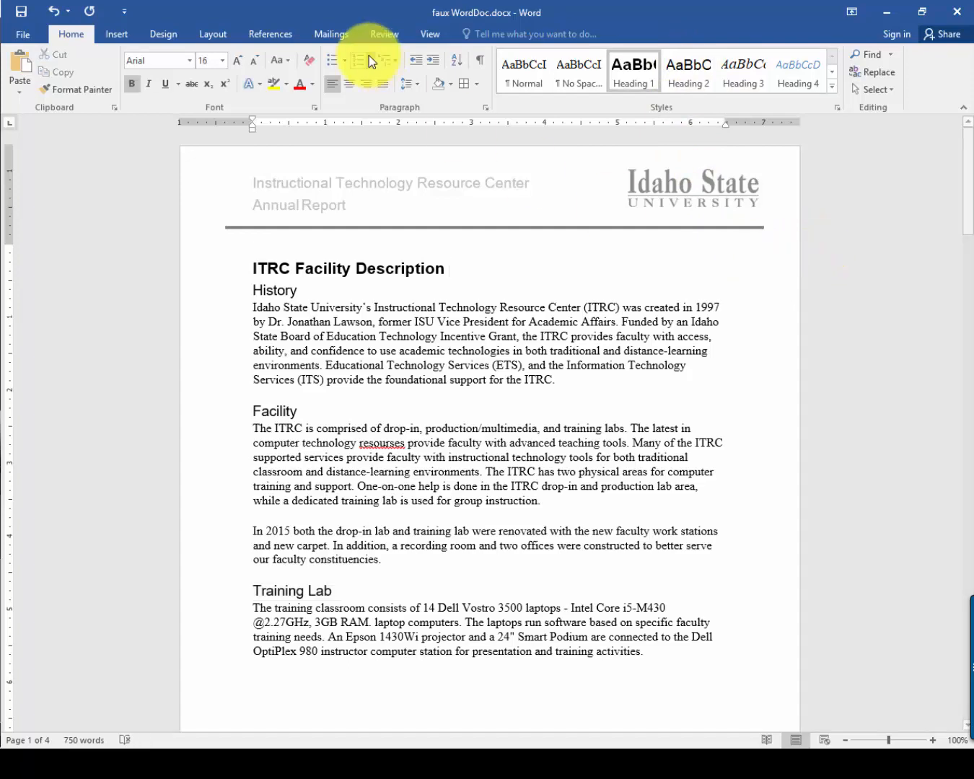
Show the Navigation Pane, visit the History, Facility and Training Lab headings through it, and close it
left_click(430, 35)
left_click(173, 89)
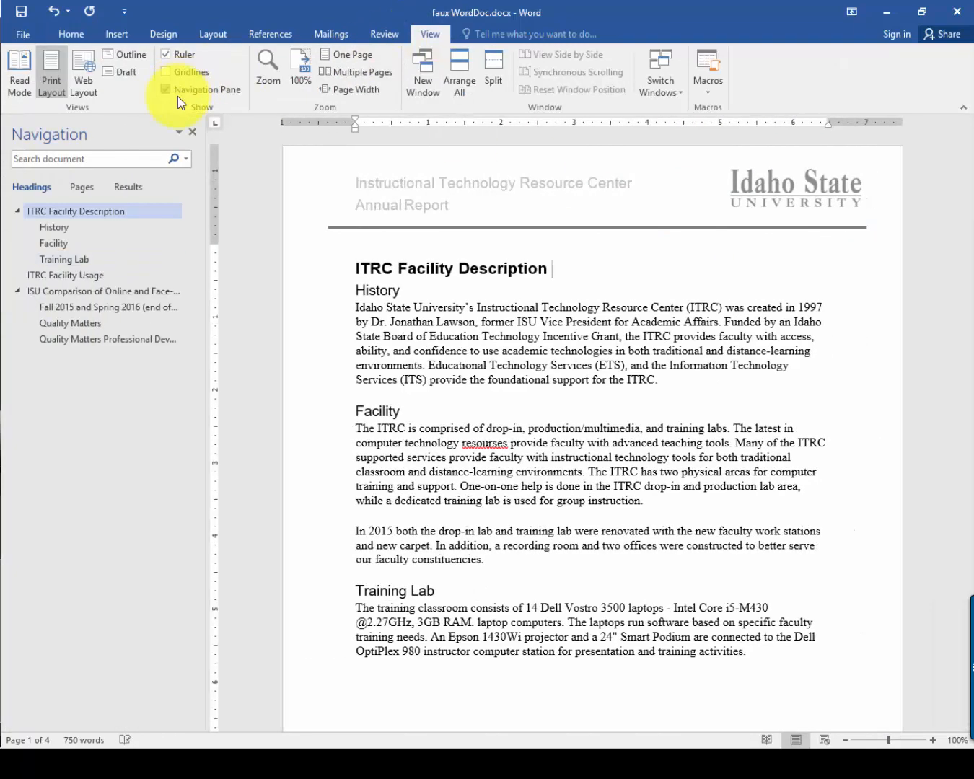
left_click(54, 230)
left_click(56, 245)
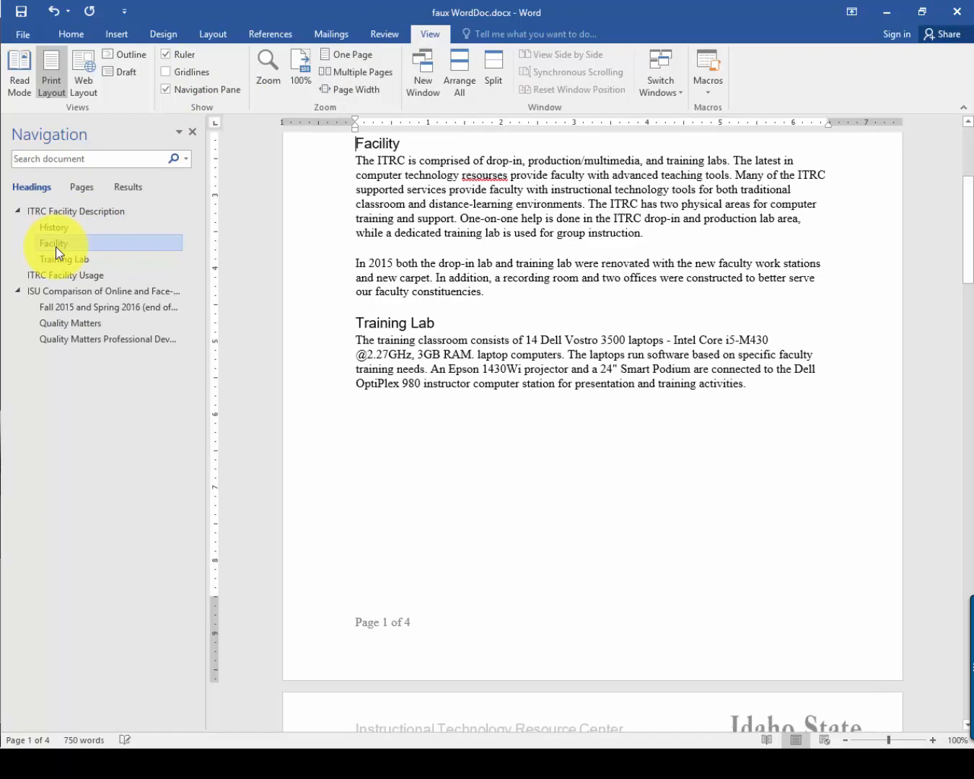
left_click(63, 262)
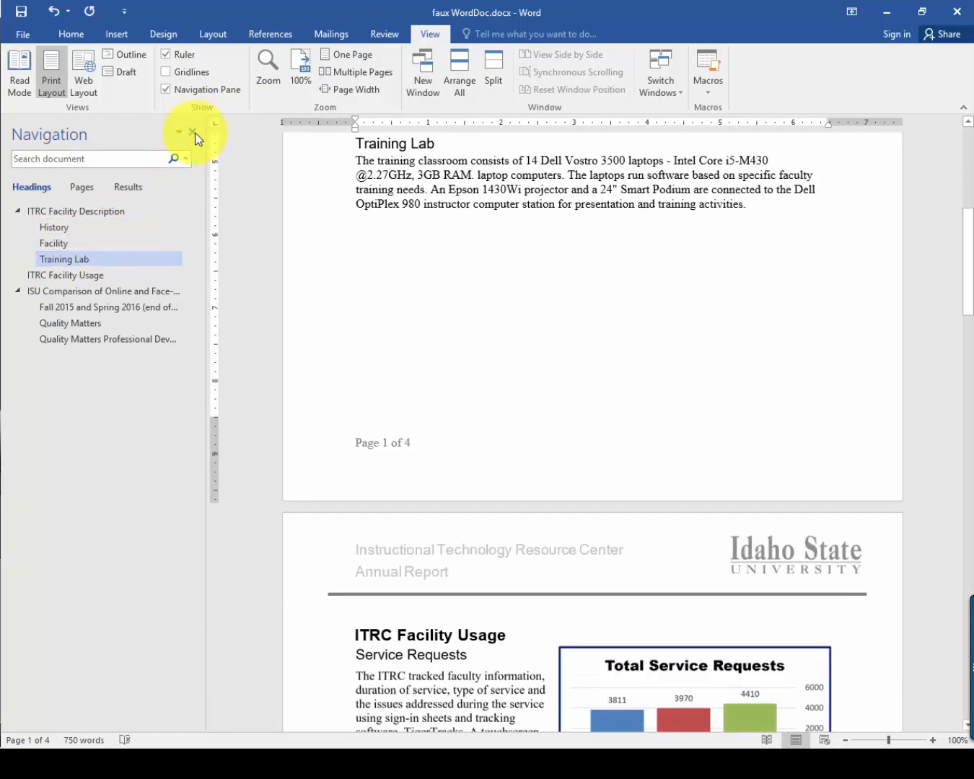
left_click(193, 133)
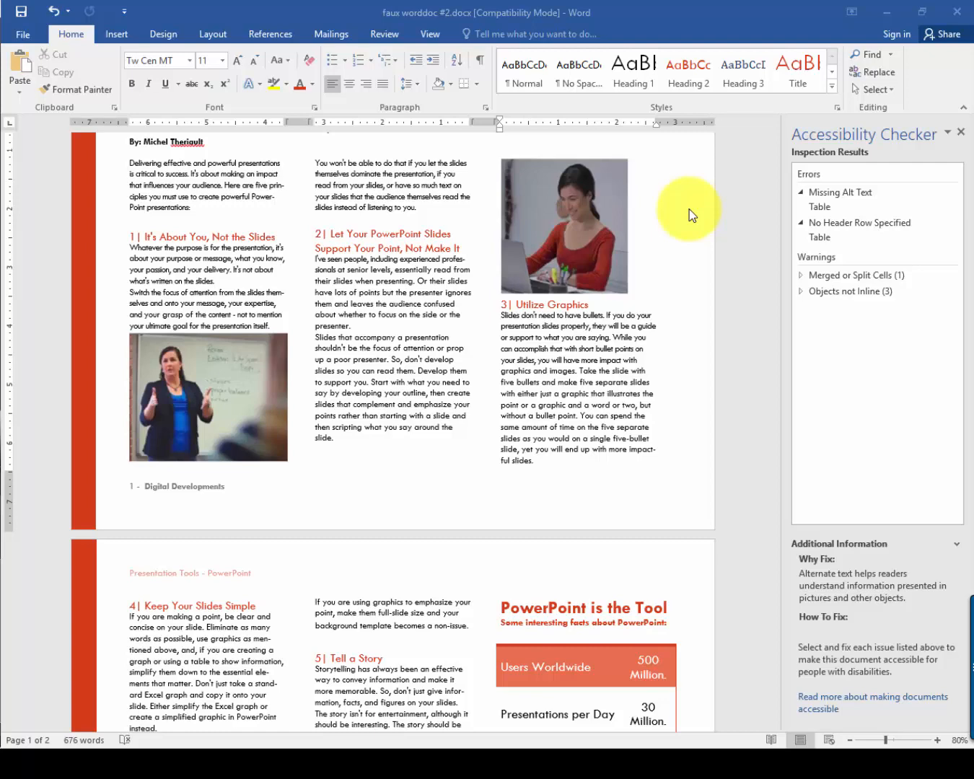
Give the table flagged for missing alt text the title "Table 1" and the description "Intersting facts about powerpoint"
left_click(814, 208)
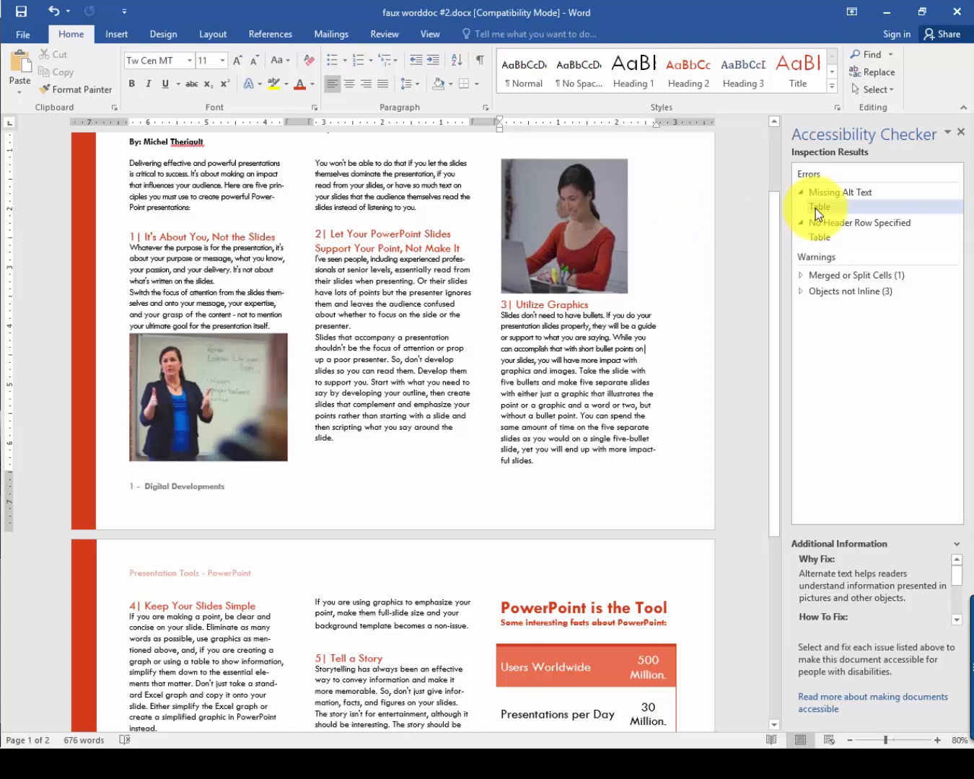
right_click(619, 652)
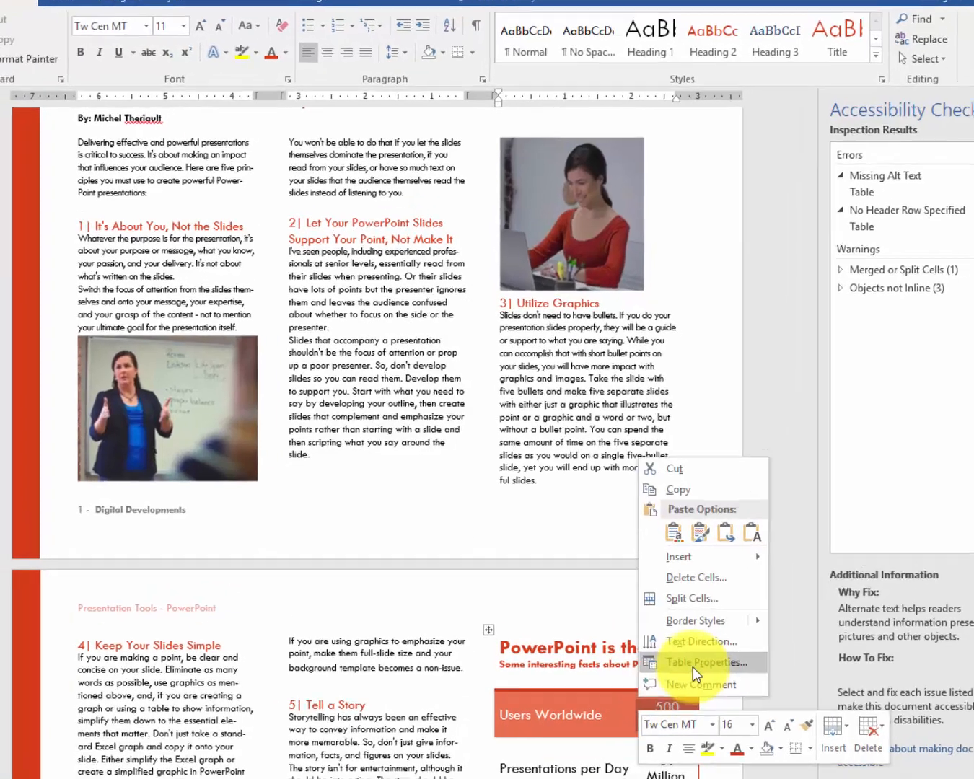
left_click(678, 620)
left_click(410, 265)
type("Table 1")
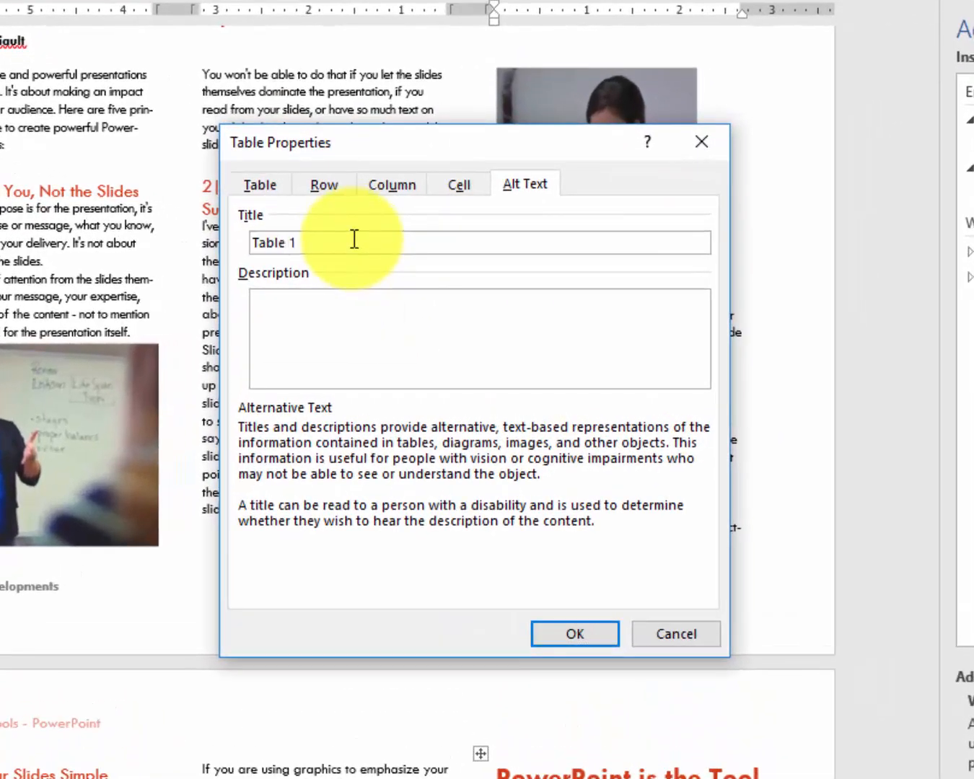
key("Tab")
type("Intersting facts about powerpoint")
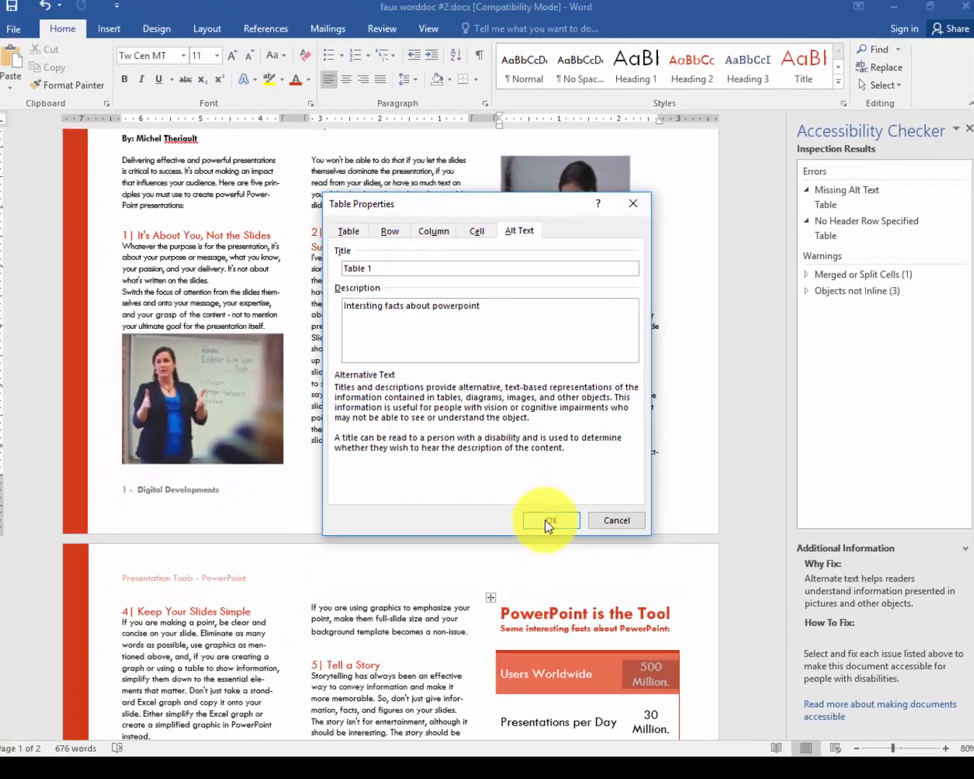
left_click(548, 521)
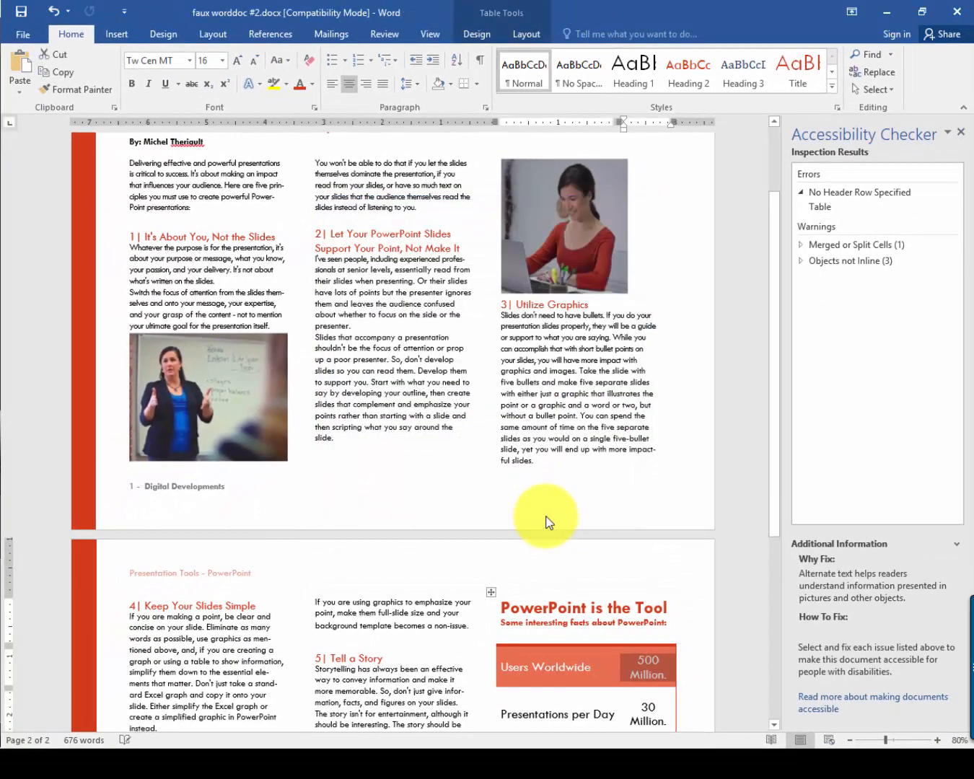
left_click(701, 246)
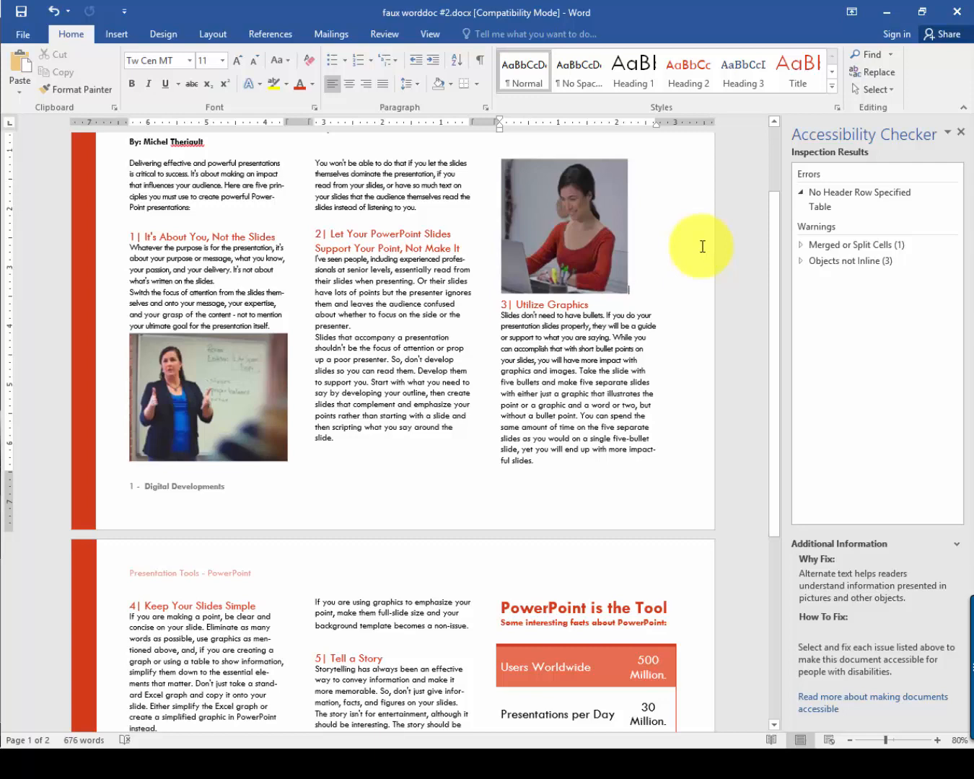
left_click(757, 225)
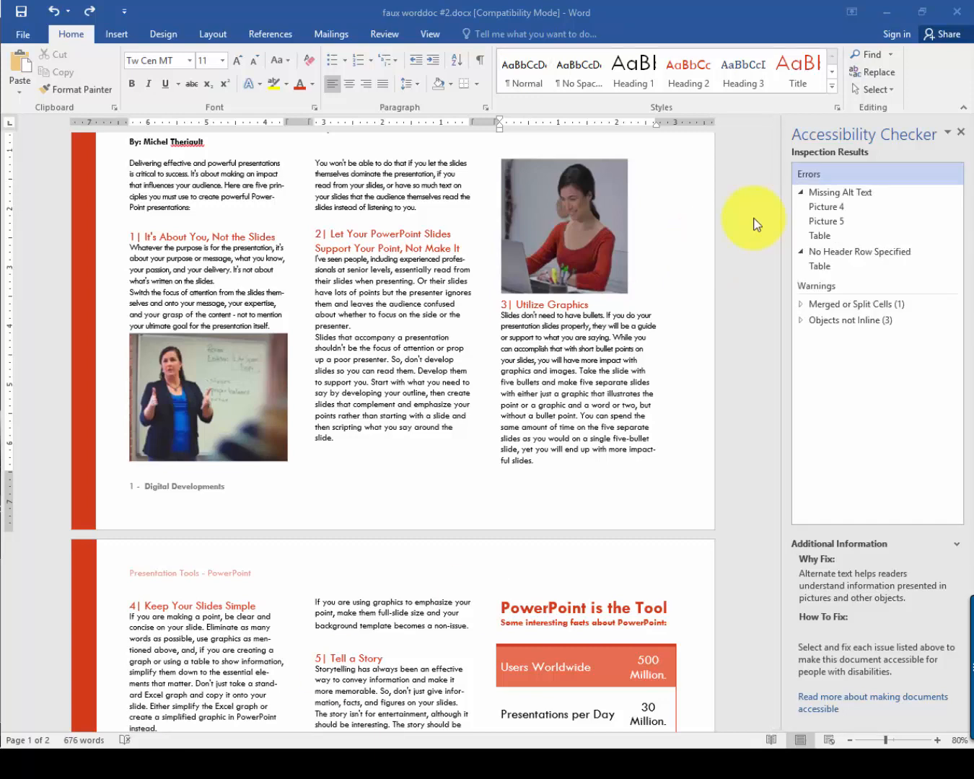
Give the flagged Picture 4 the alt text title "Figure 1" and description "Instrucing Lecturing to class", then select Picture 5 in the checker
left_click(817, 207)
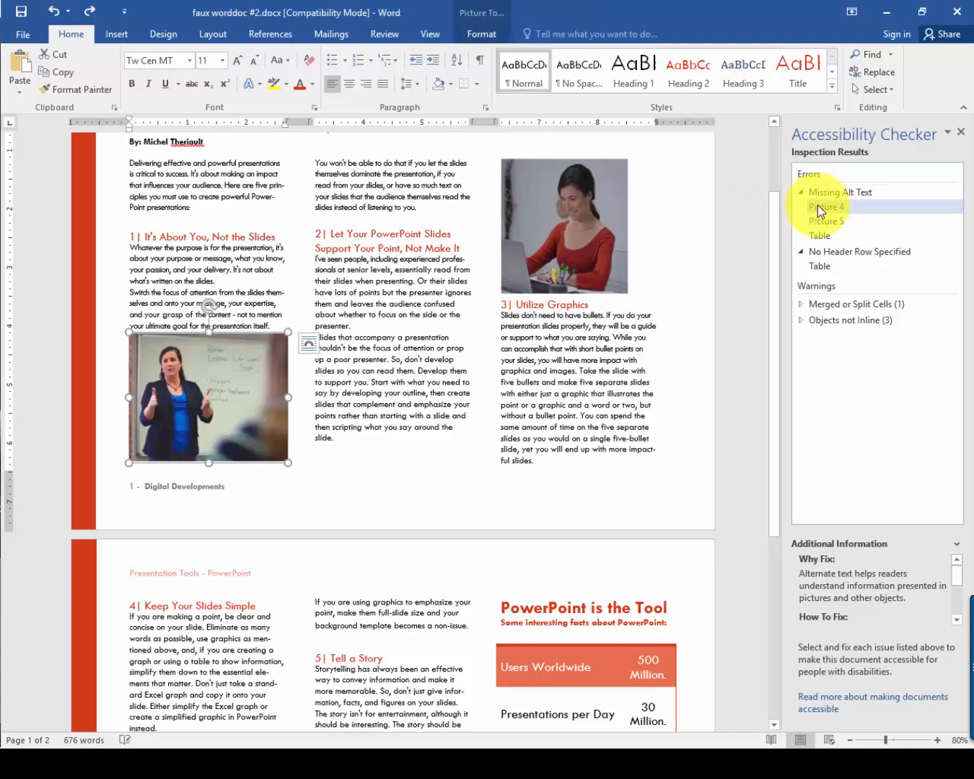
right_click(260, 371)
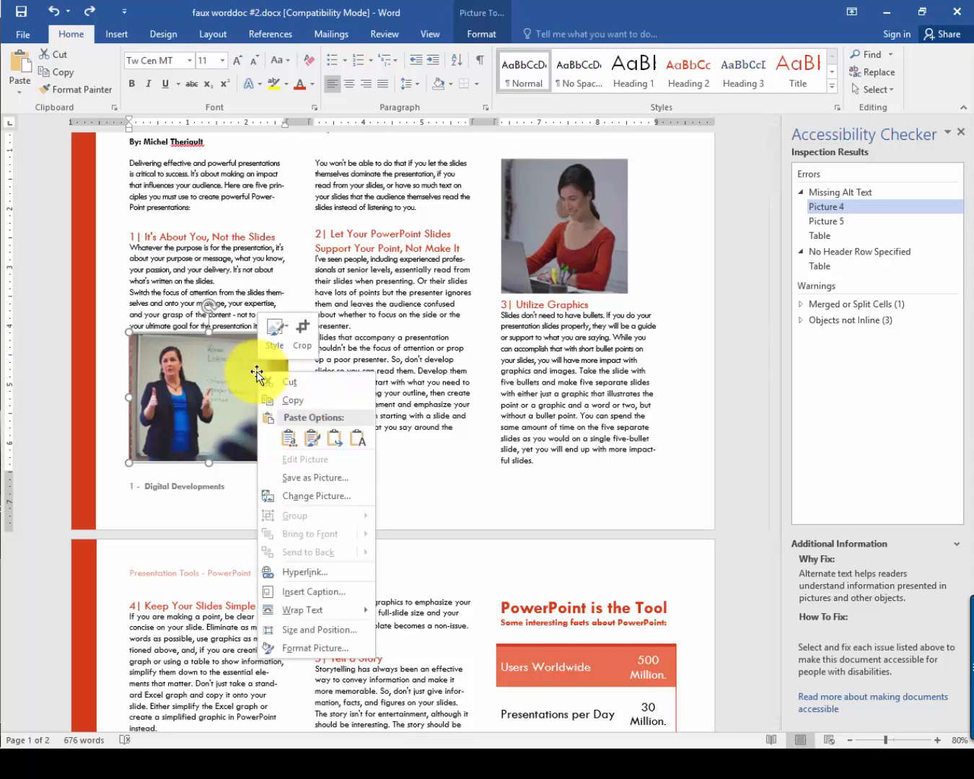
left_click(312, 646)
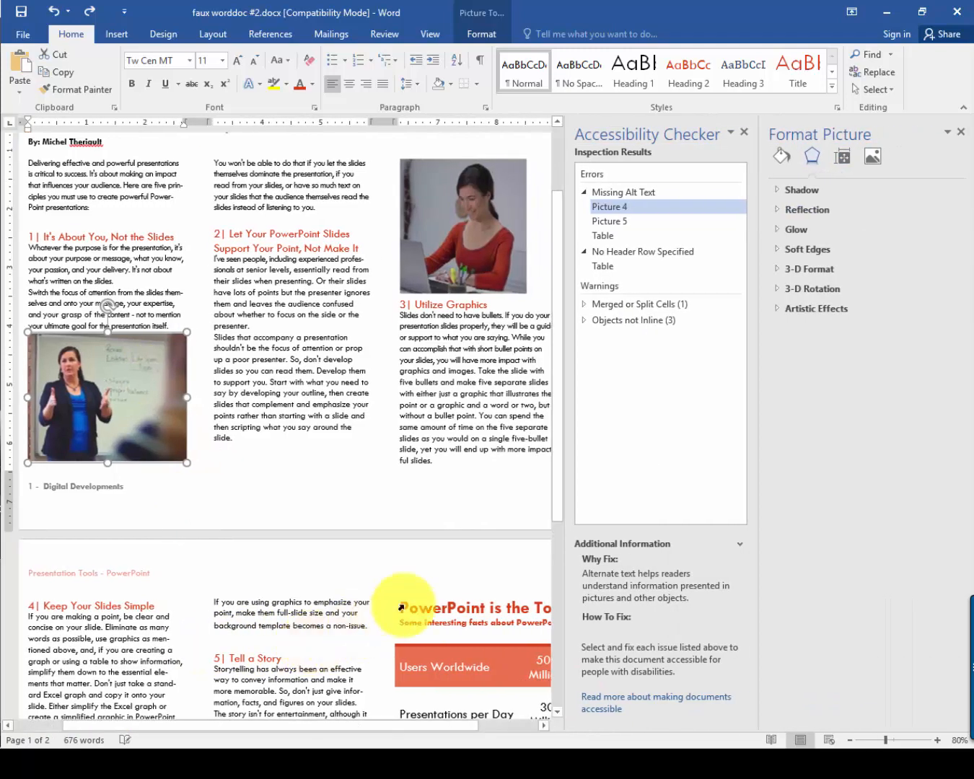
left_click(843, 154)
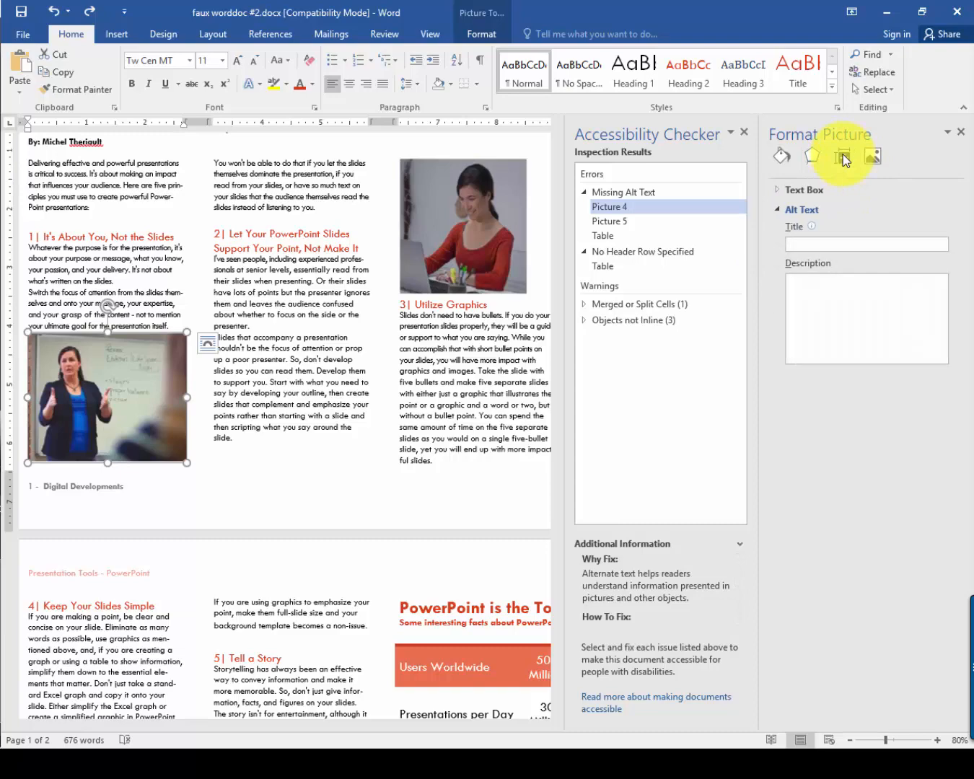
left_click(799, 243)
type("Figure 1")
key("Tab")
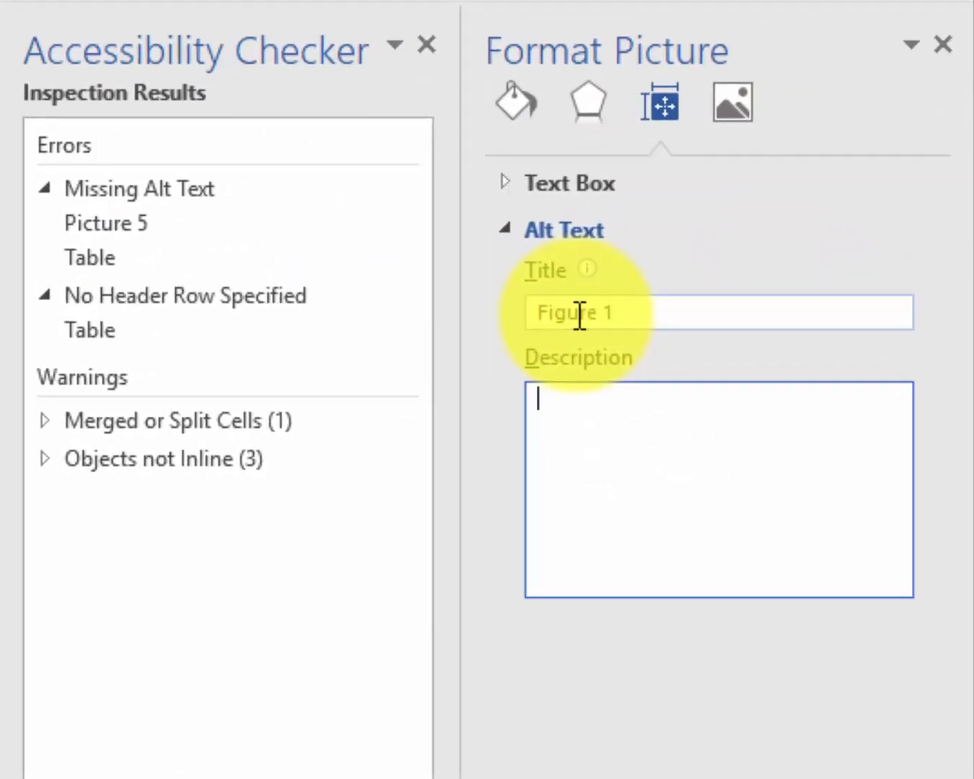
type("Instrucing ")
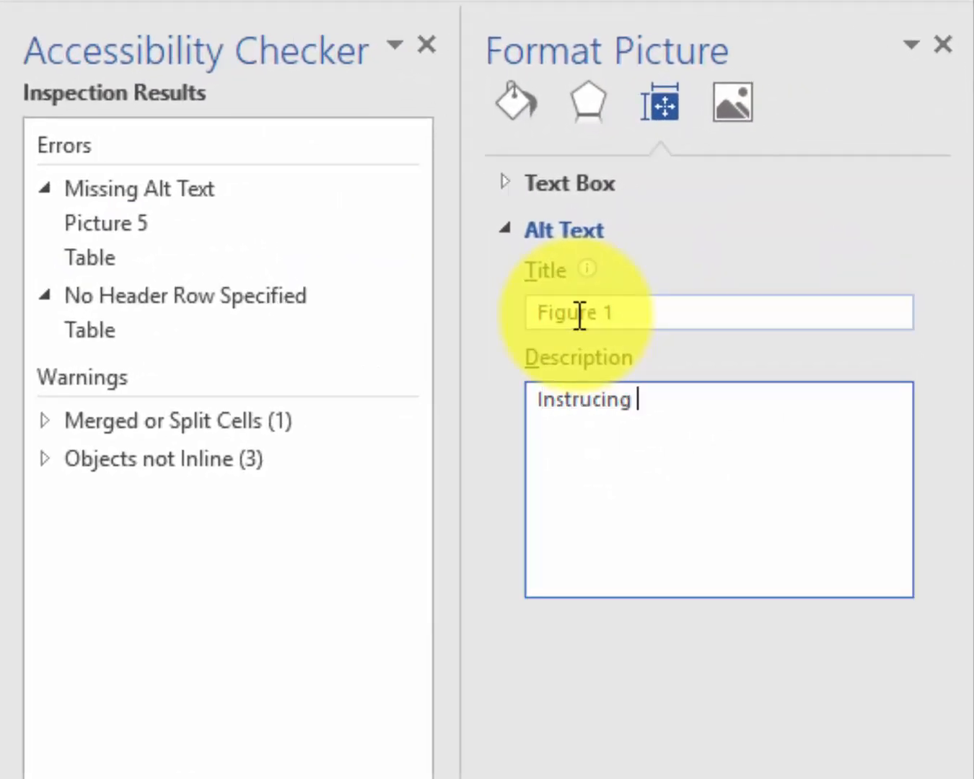
type("Lecturing ")
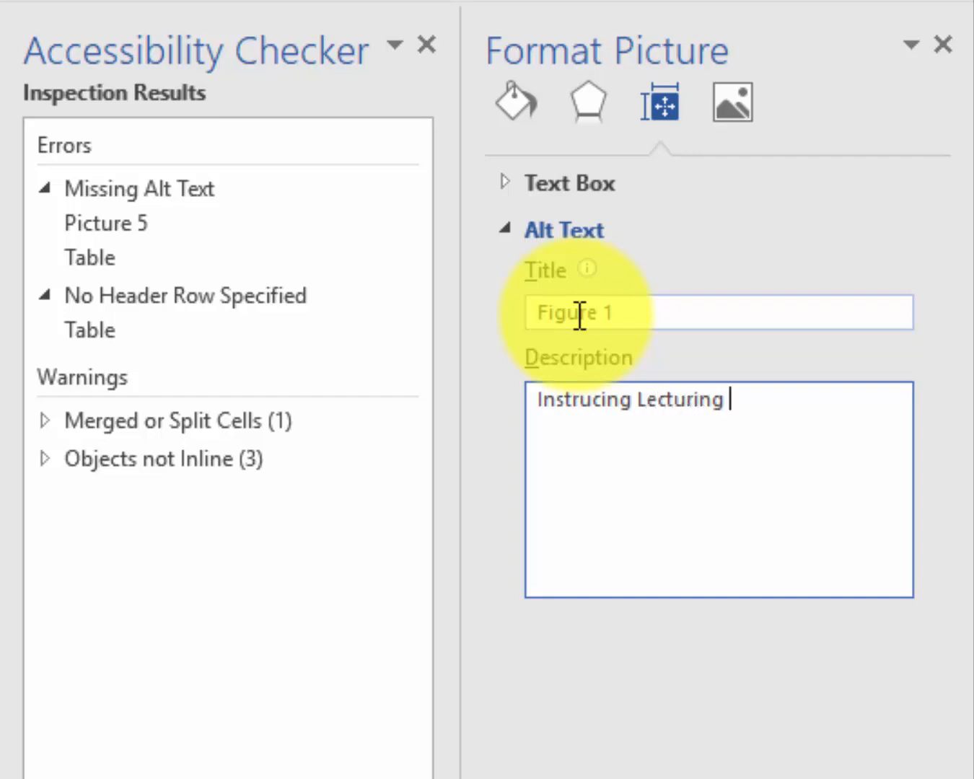
type("to class")
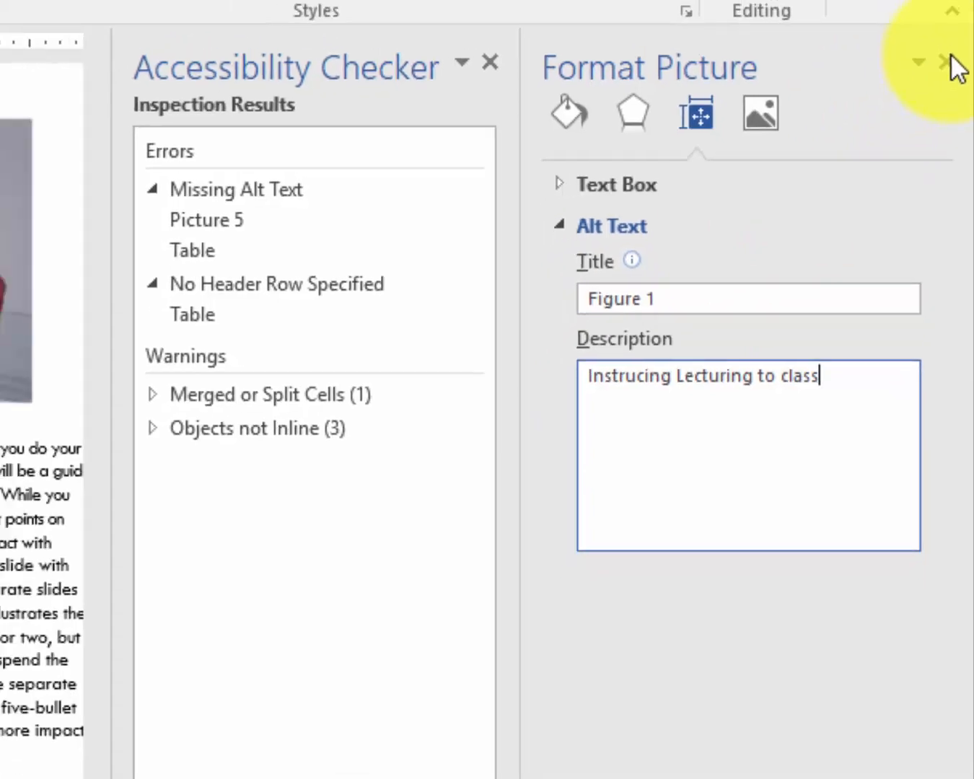
left_click(945, 62)
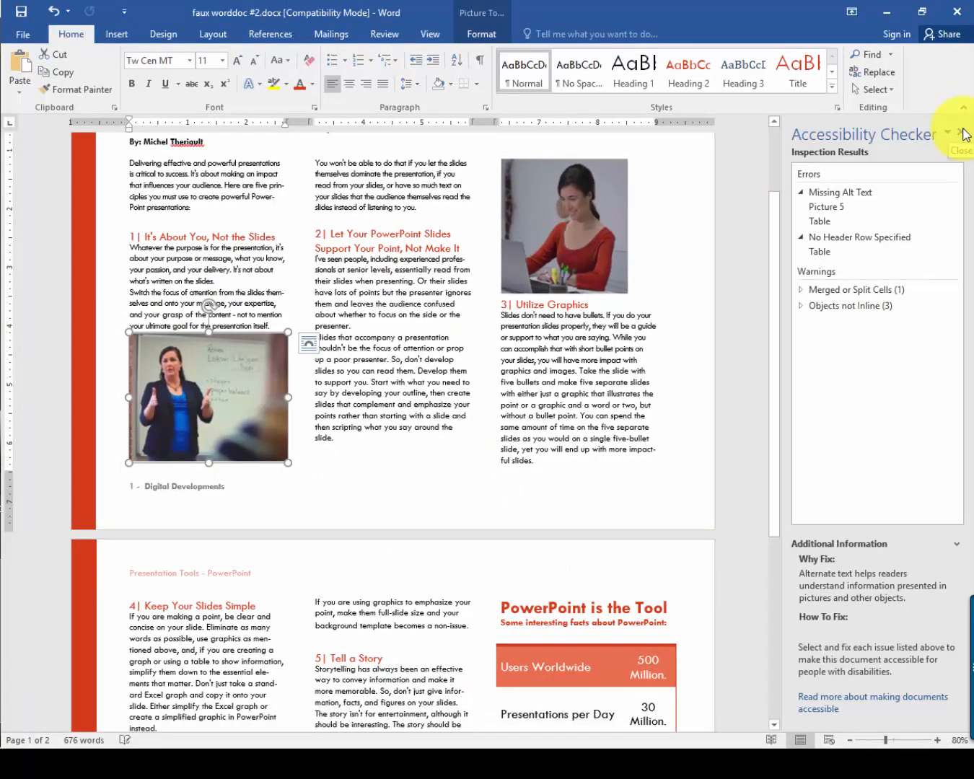
left_click(851, 208)
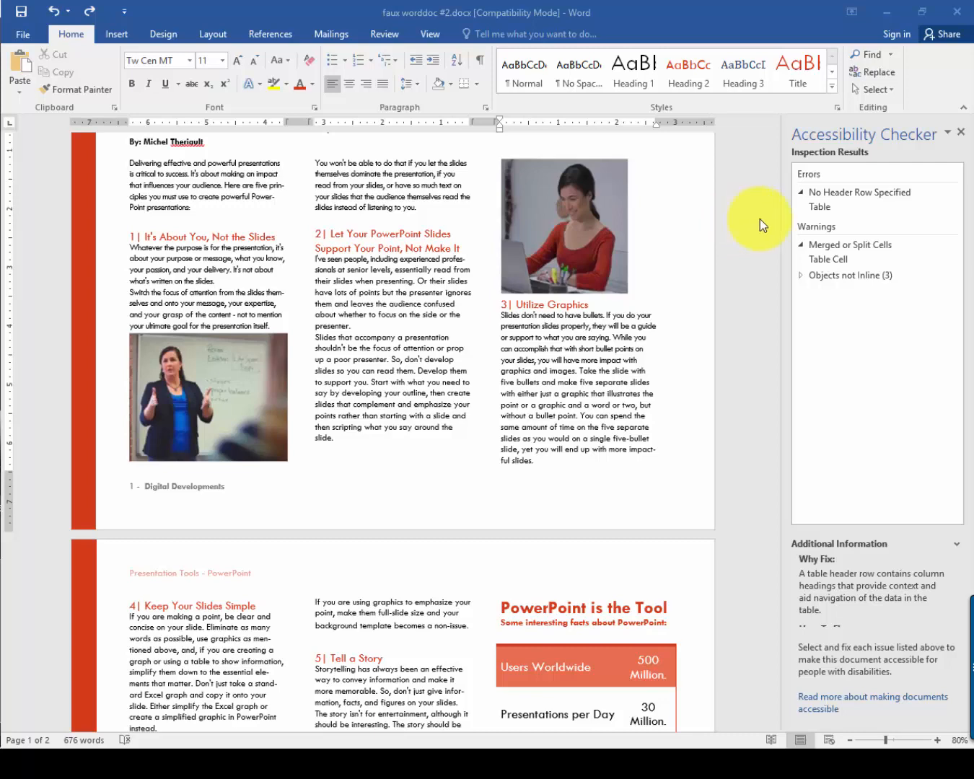
Mark the header row of the table flagged for No Header Row Specified using Repeat Header Rows
left_click(817, 208)
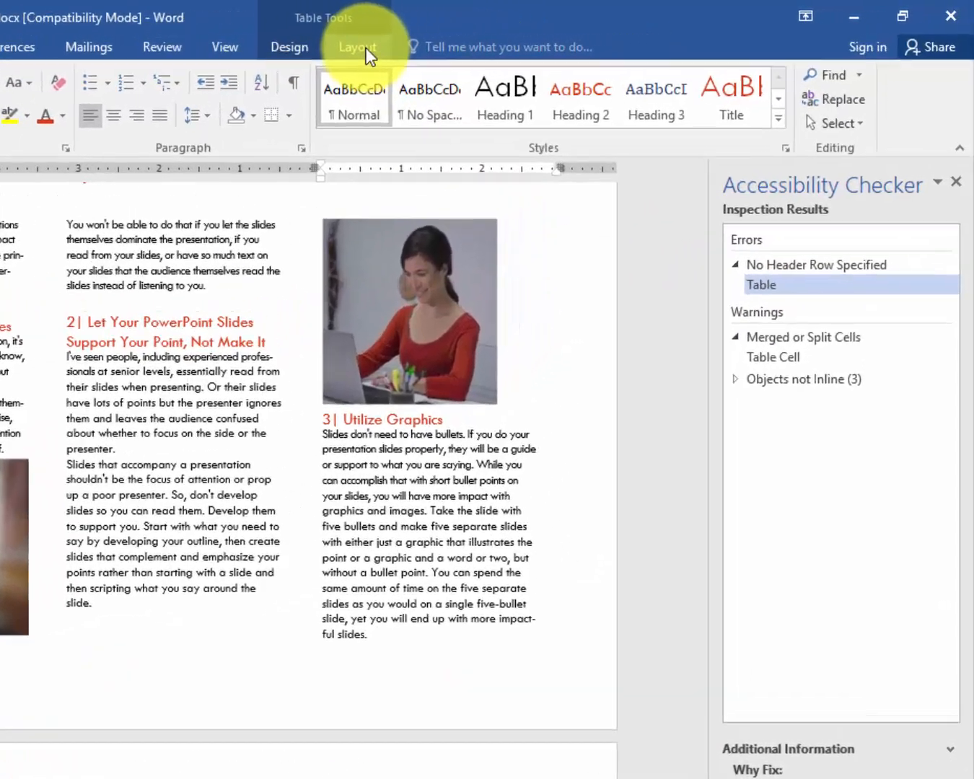
left_click(365, 48)
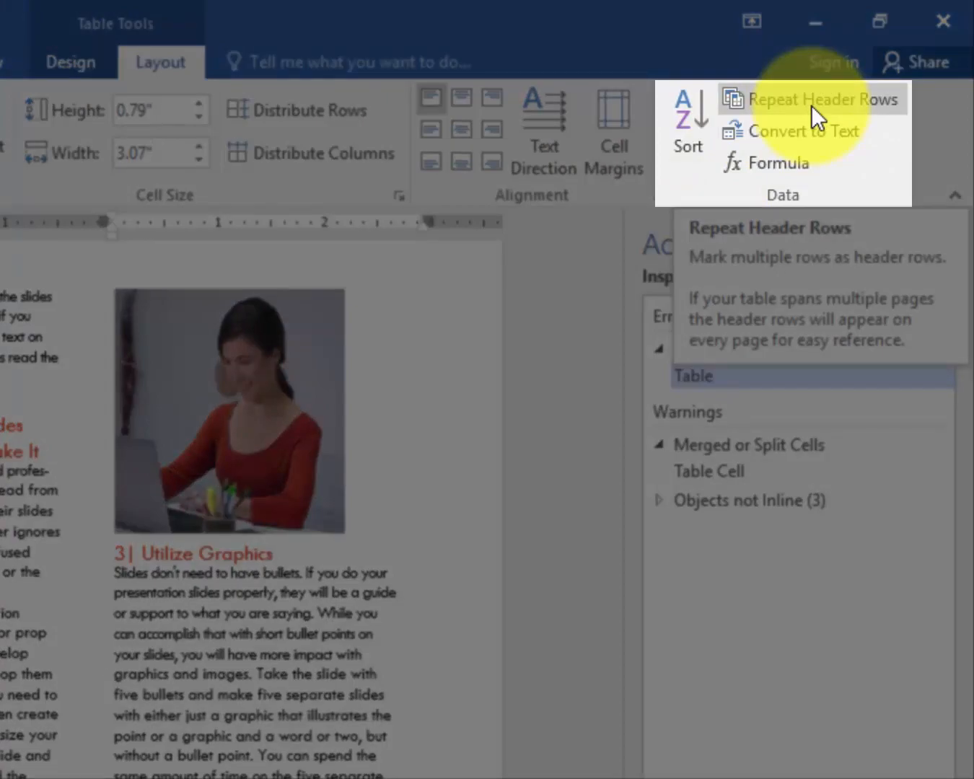
left_click(811, 105)
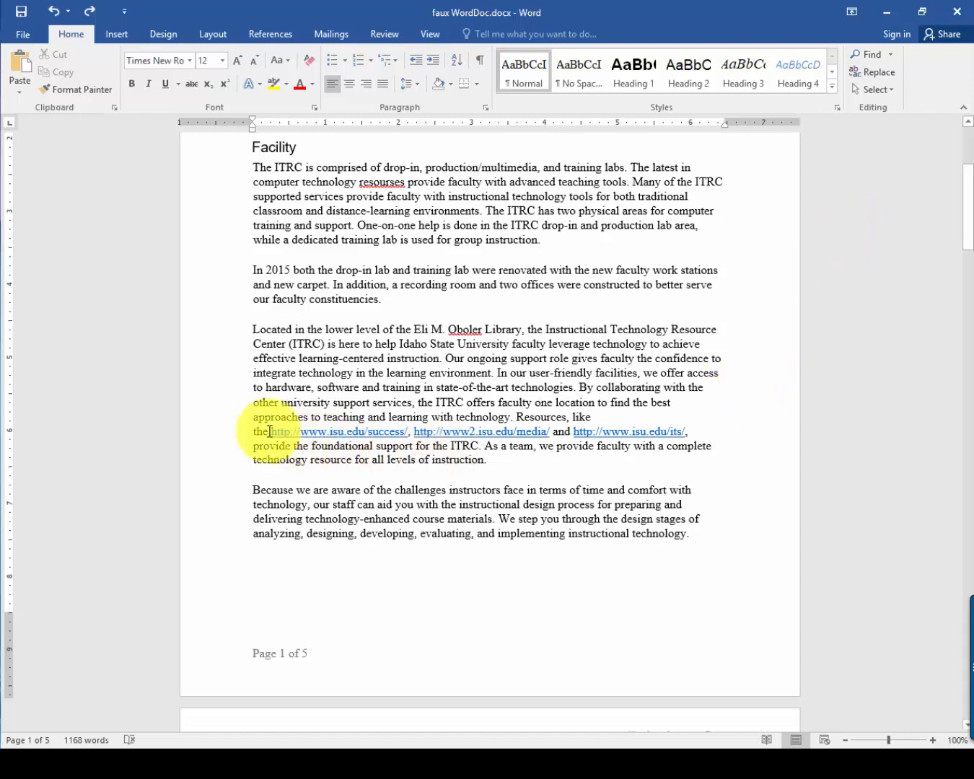
left_click_drag(290, 431, 397, 436)
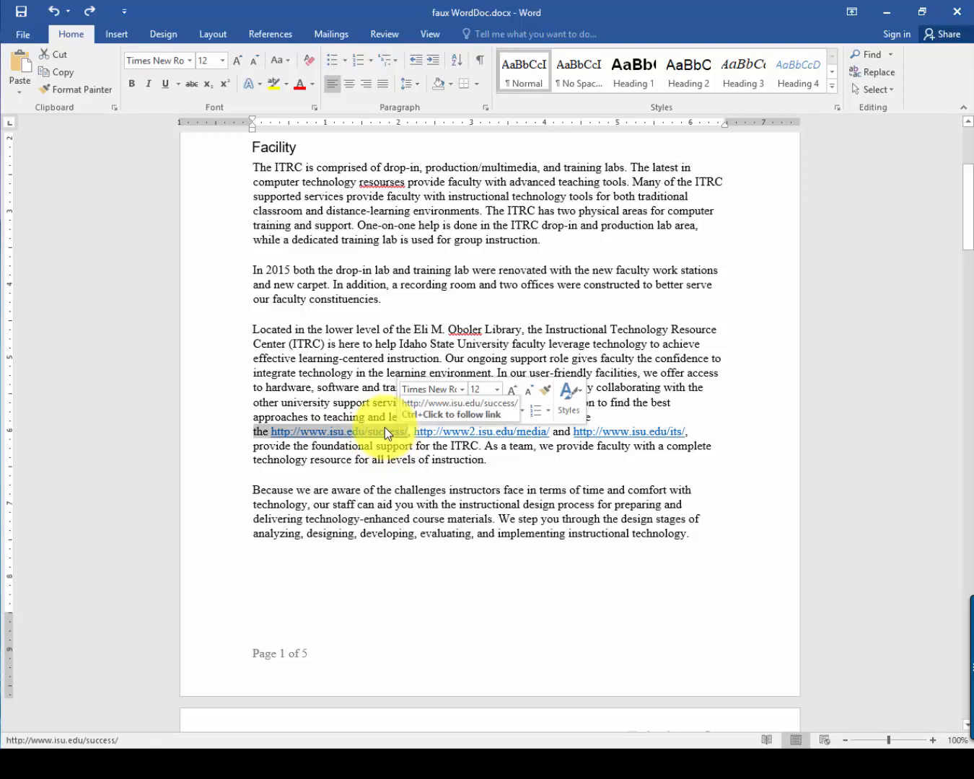
left_click(118, 36)
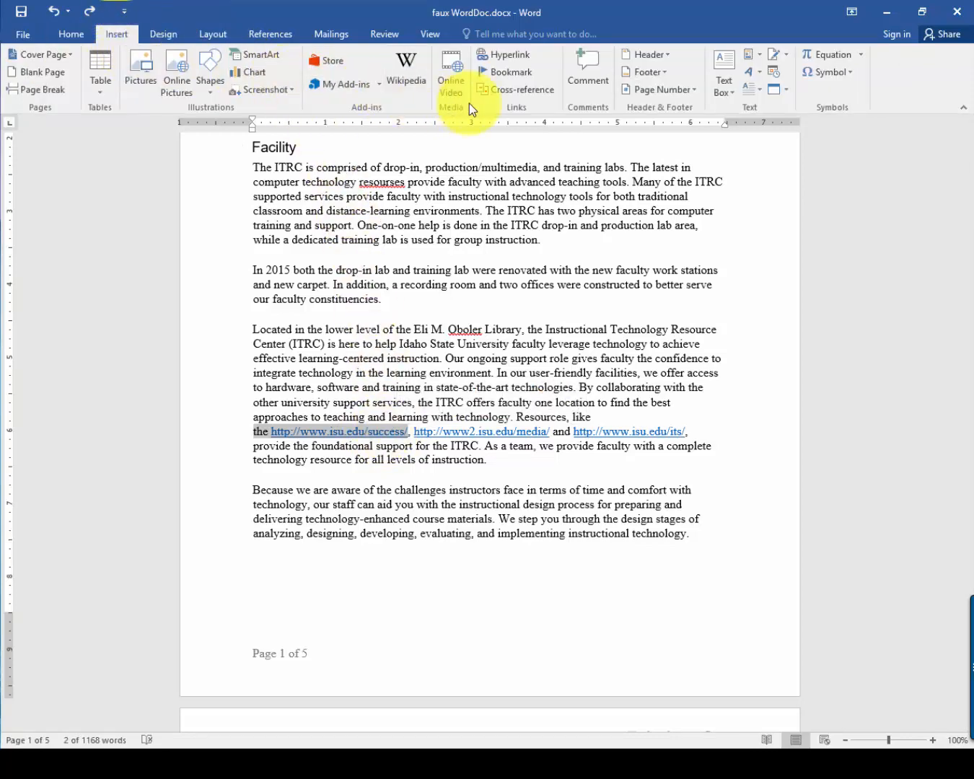
left_click(511, 53)
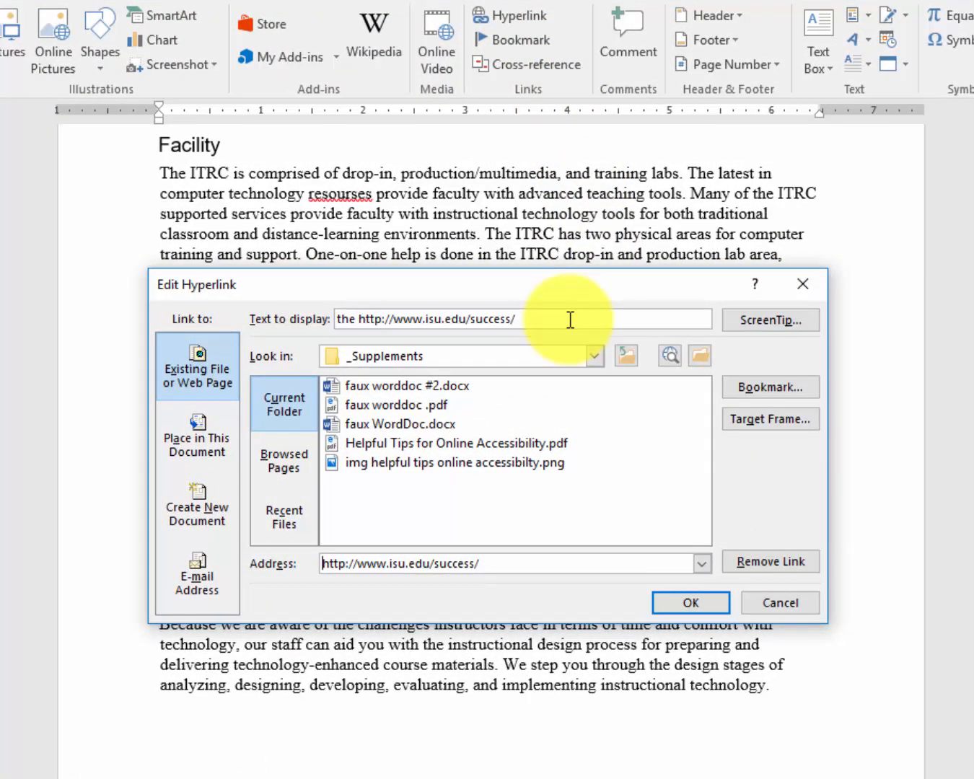
triple_click(570, 320)
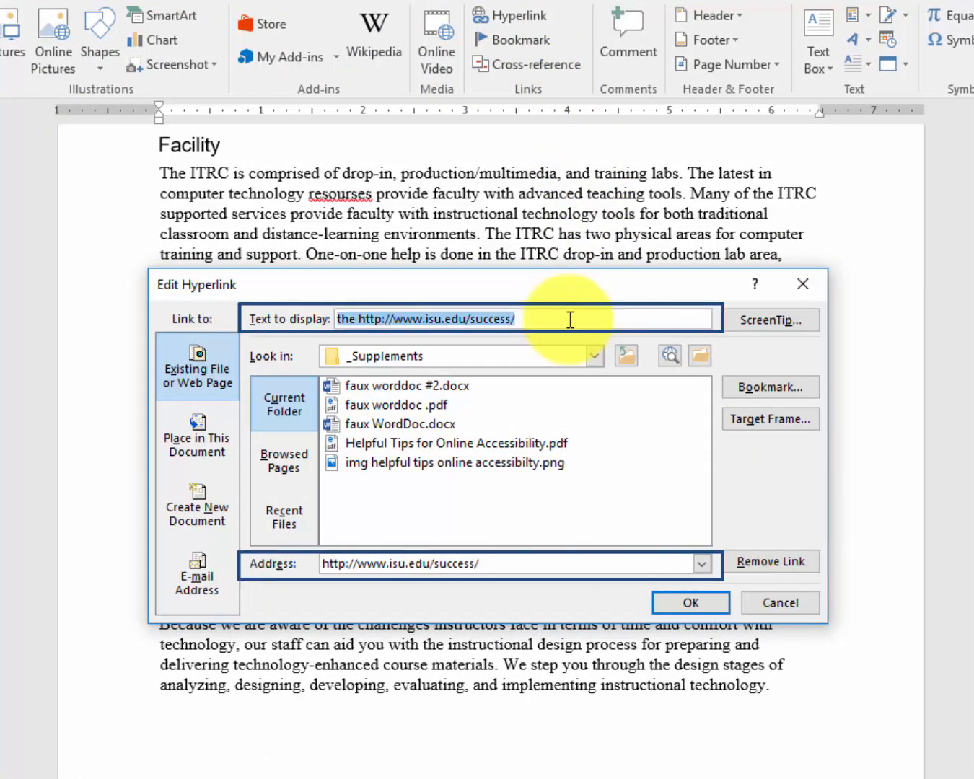
type("Student Success Center")
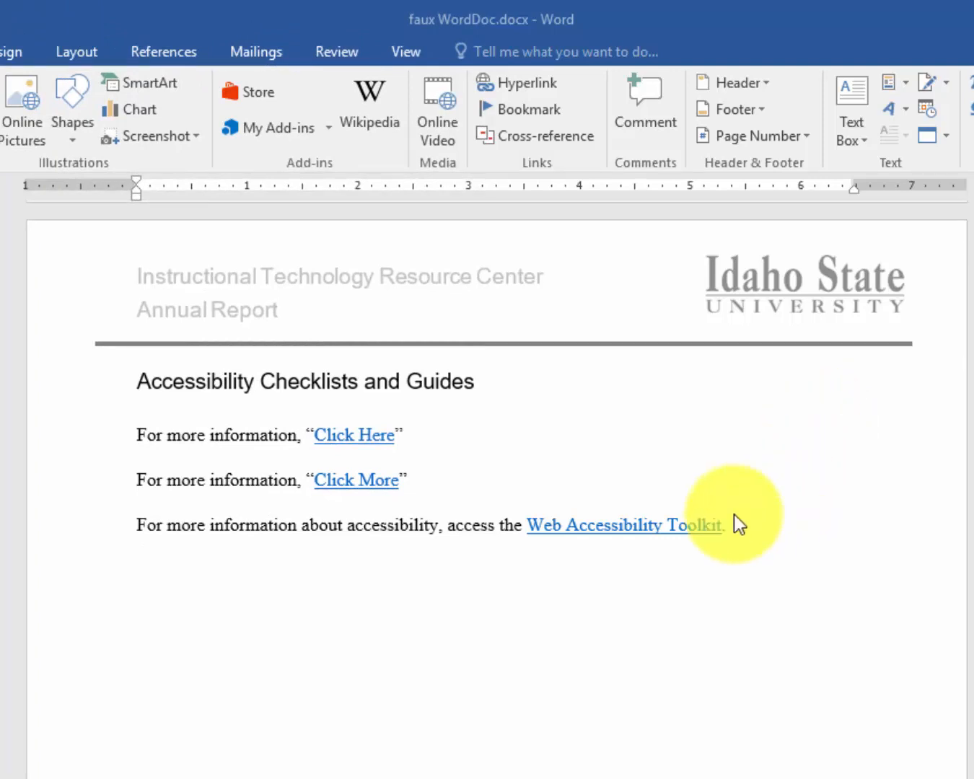
left_click(637, 536, "ctrl")
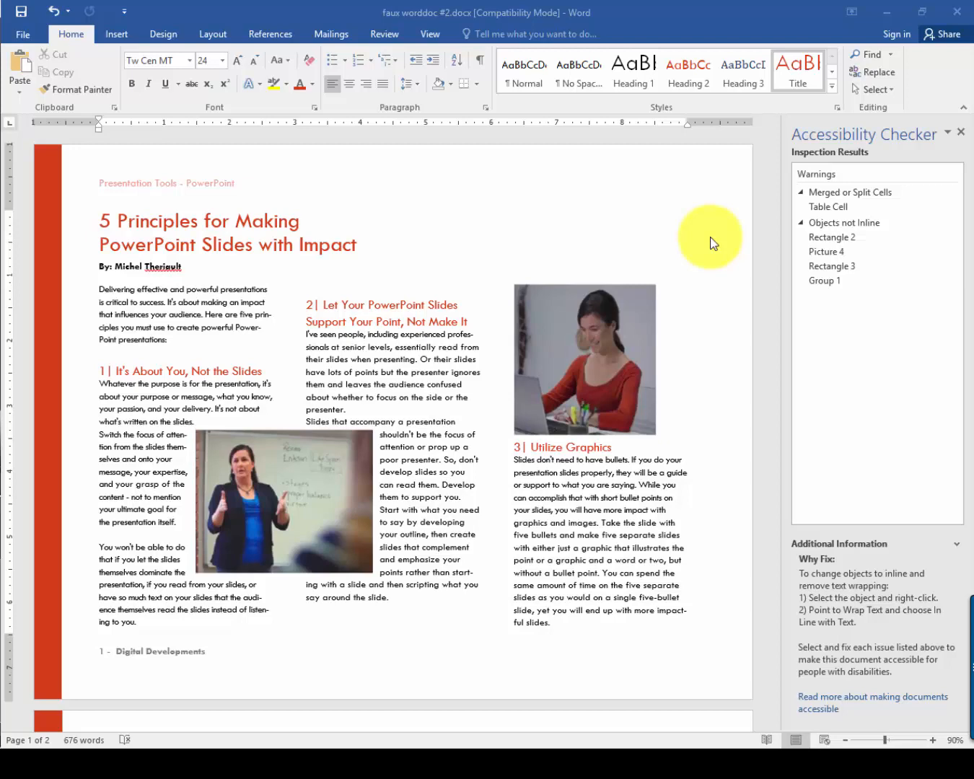
Set the lecturing woman's picture In Line with Text and move it below the paragraph ending "the presentation itself."
left_click(295, 485)
left_click(392, 438)
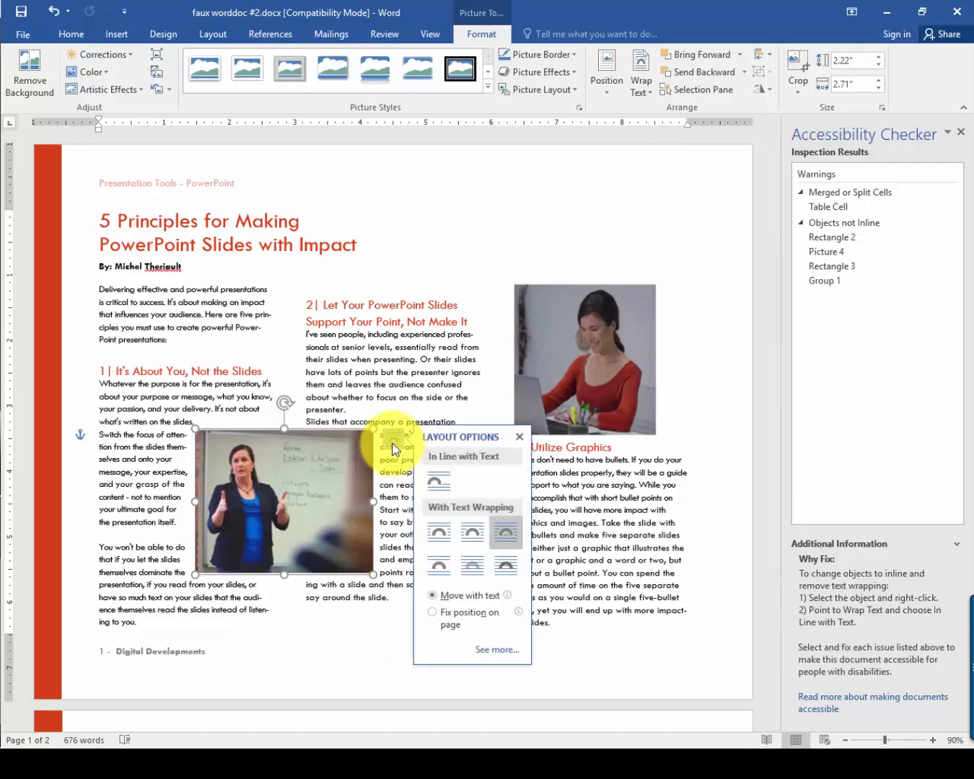
left_click(435, 486)
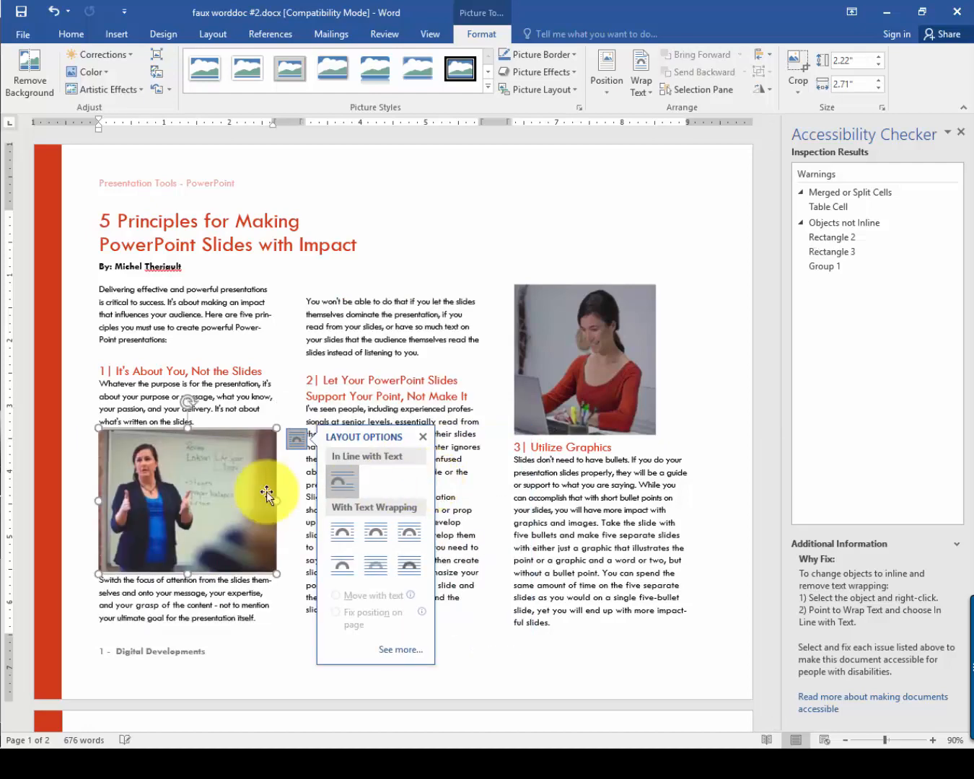
left_click_drag(147, 474, 260, 620)
left_click(355, 557)
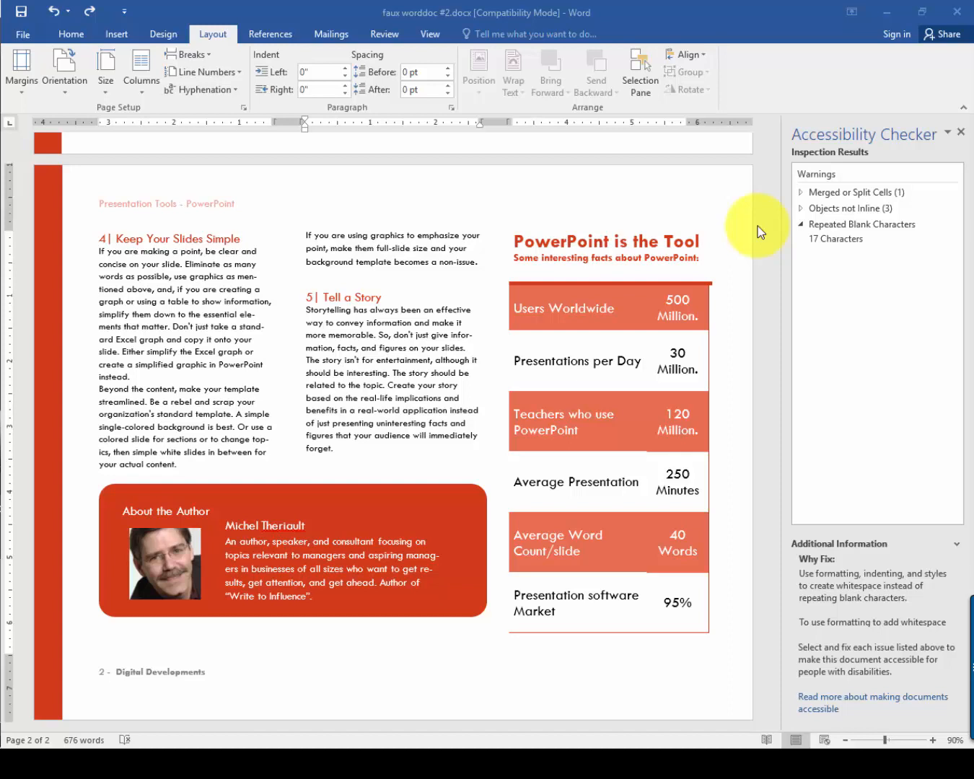
Replace the flagged 17 repeated blank characters after "5| Tell a Story" with one new paragraph spaced 162 pt before
left_click(823, 240)
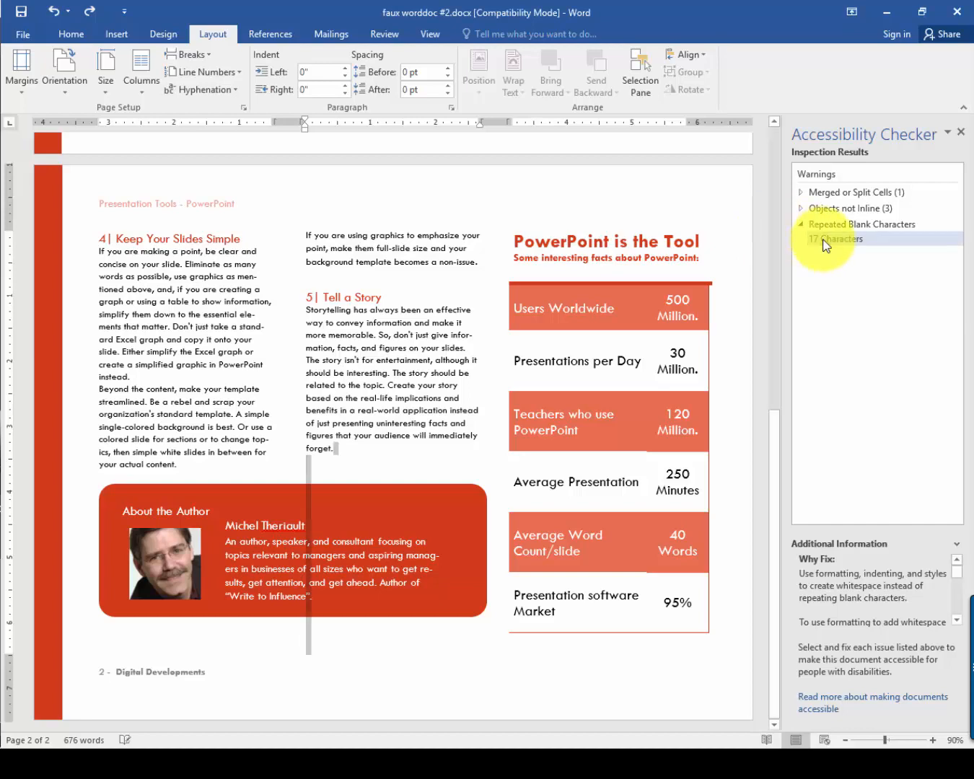
key("Delete")
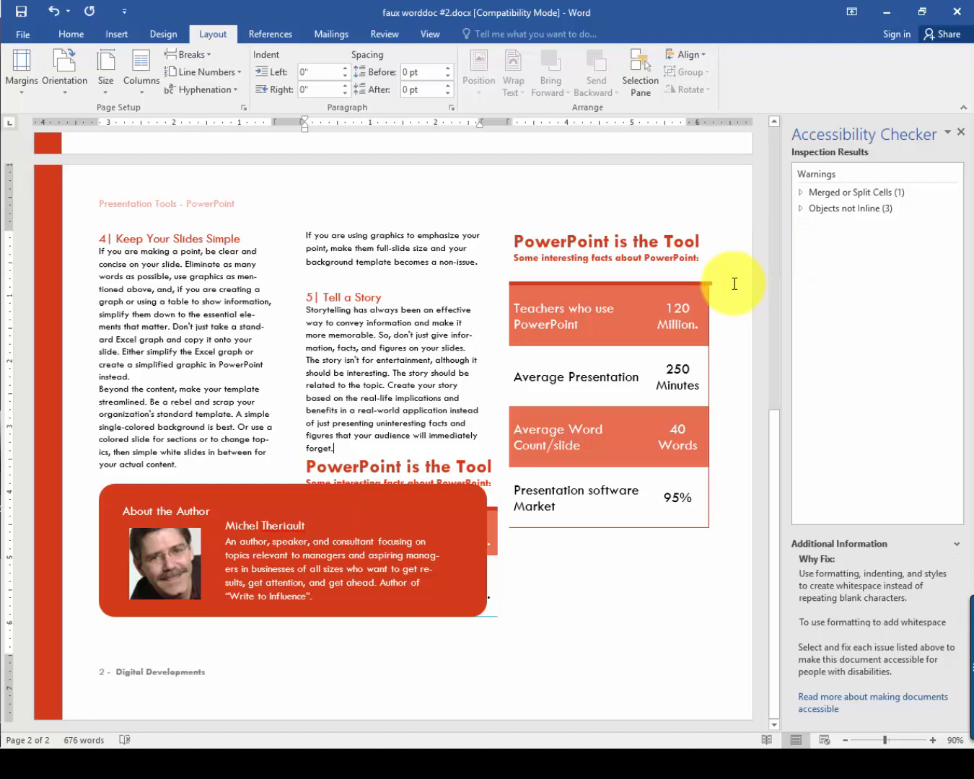
key("Return")
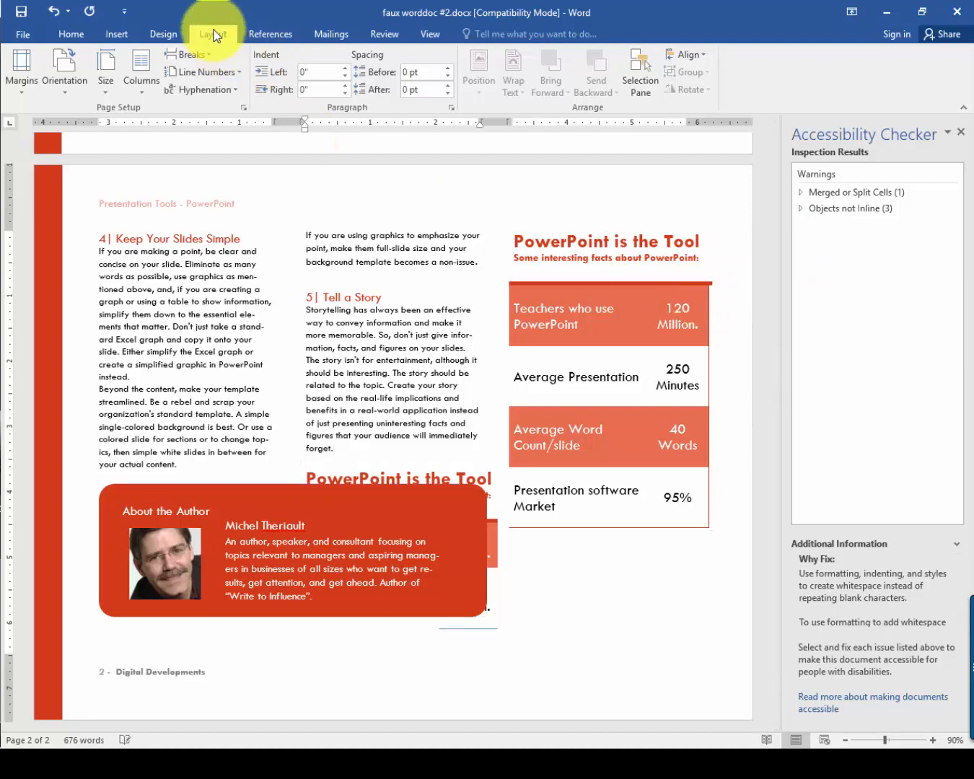
left_click(446, 68)
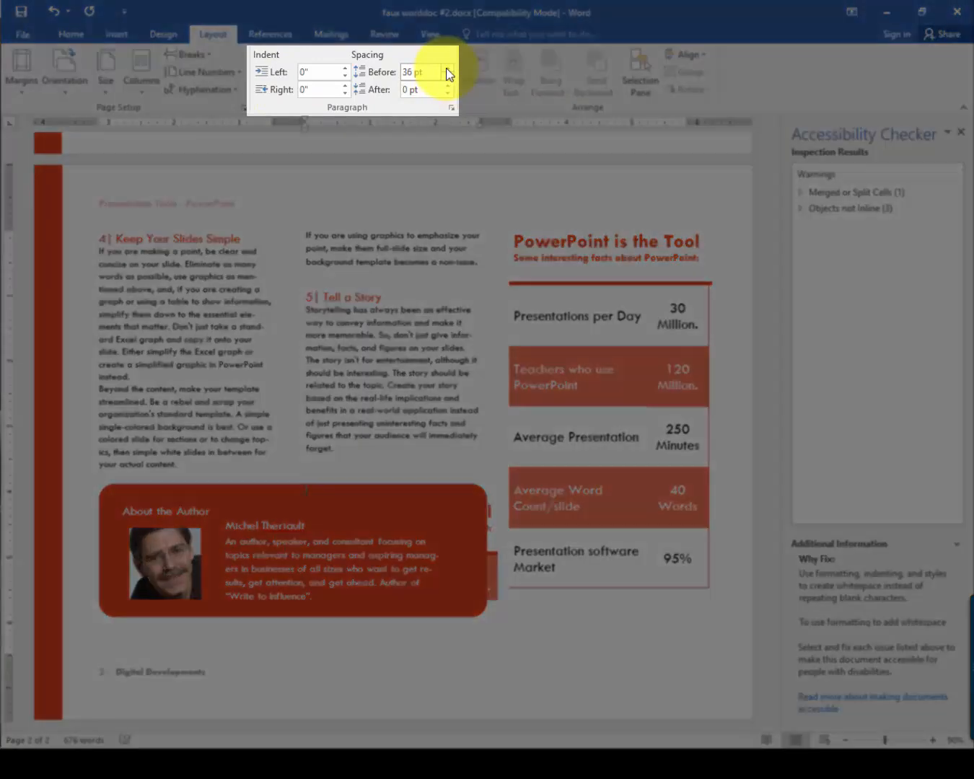
left_click(446, 68)
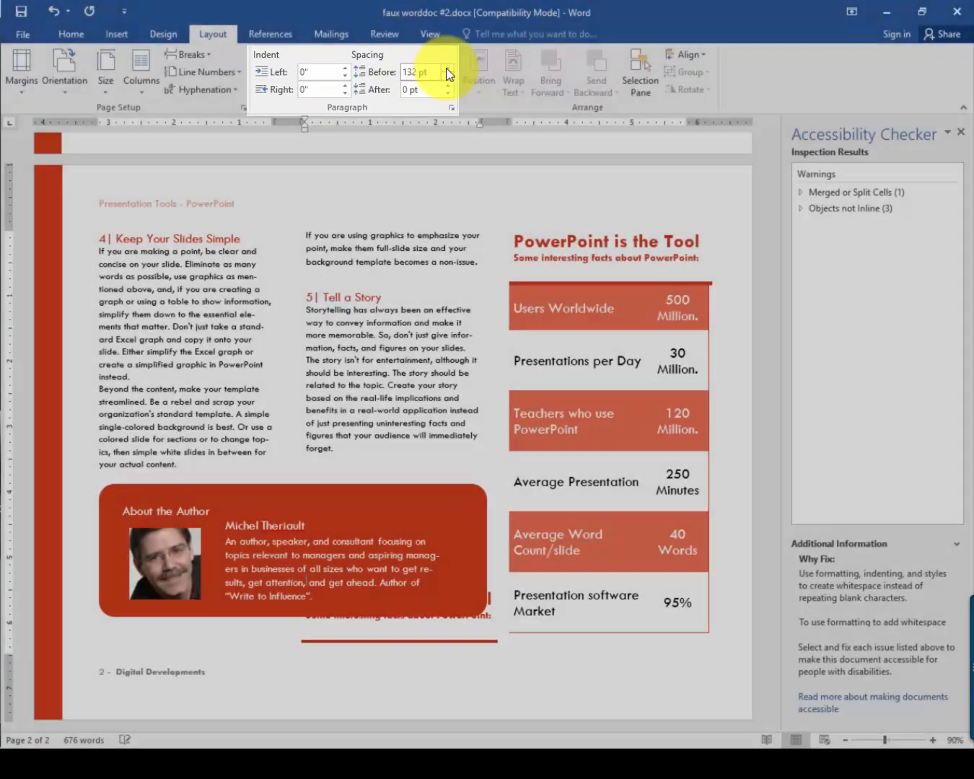
left_click(446, 67)
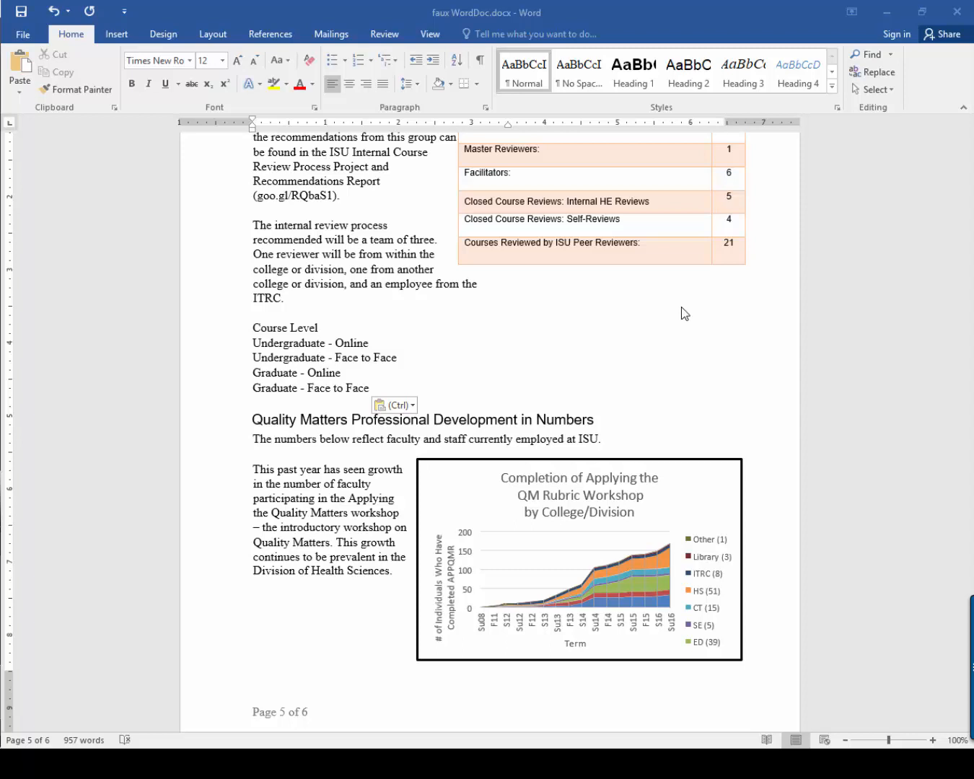
Format the four Undergraduate and Graduate lines under Course Level in faux WordDoc.docx as a bulleted list
left_click(254, 343)
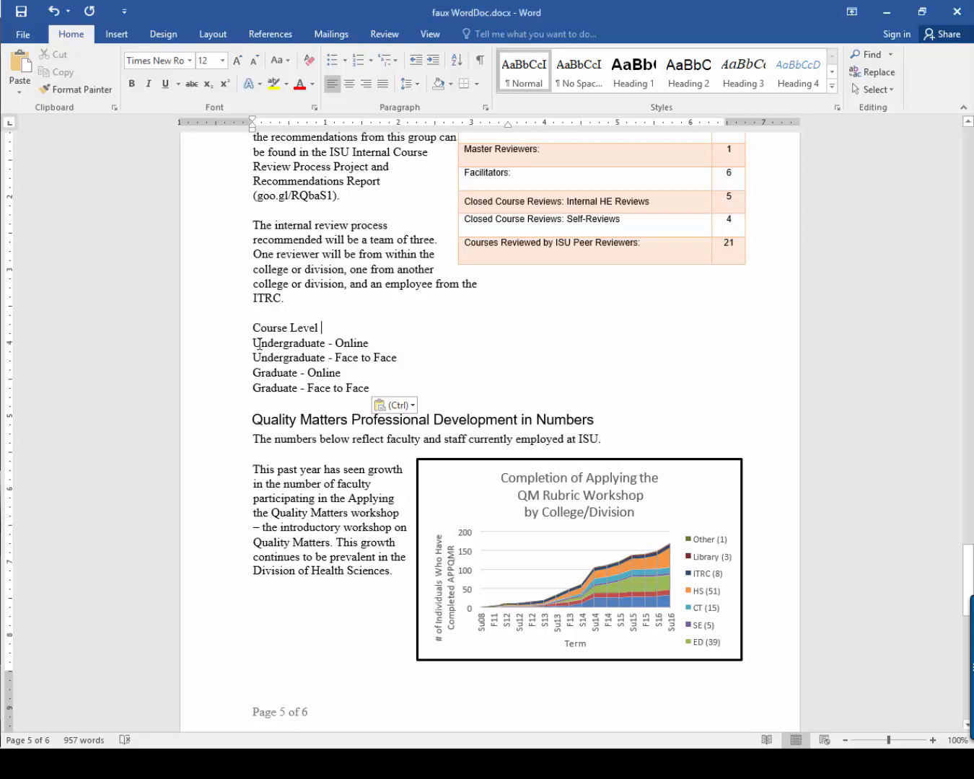
left_click_drag(255, 342, 374, 393)
left_click(332, 60)
left_click(480, 354)
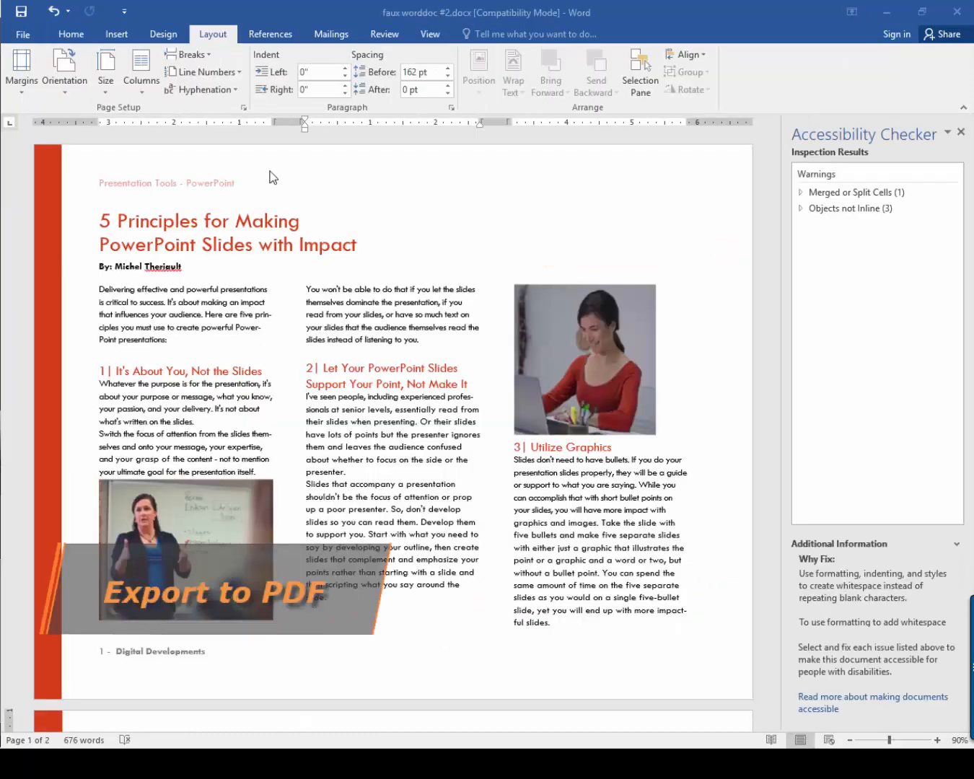
Export faux worddoc #2.docx as the PDF "faux worddoc .pdf" with standard optimization in the _Supplements folder
left_click(26, 37)
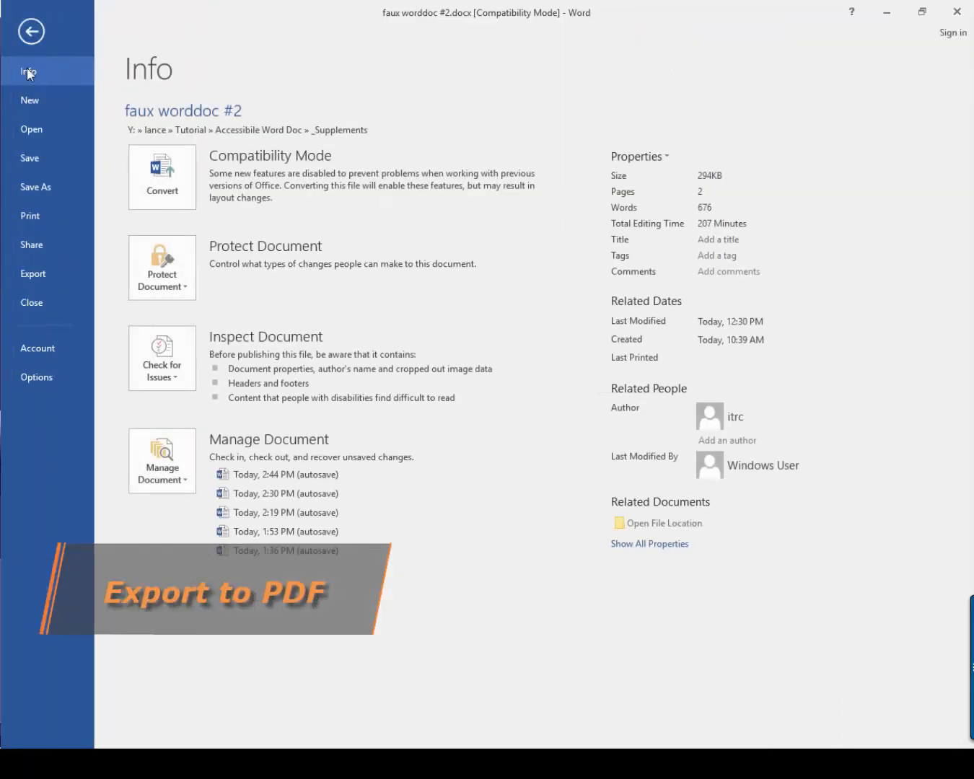
left_click(56, 280)
left_click(388, 203)
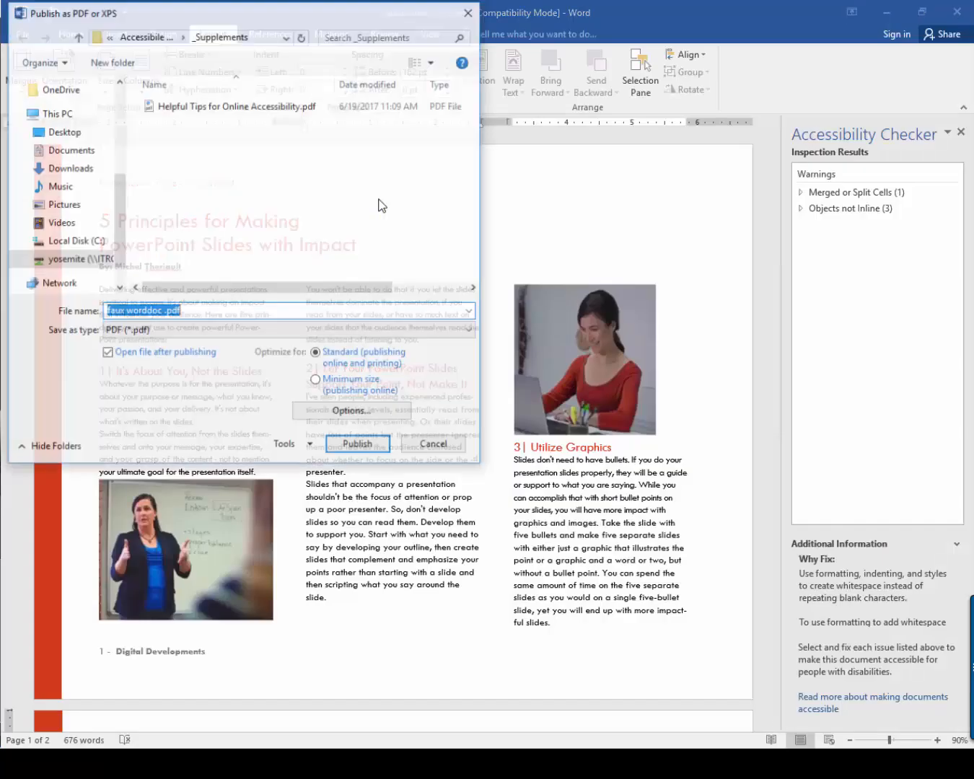
left_click(358, 445)
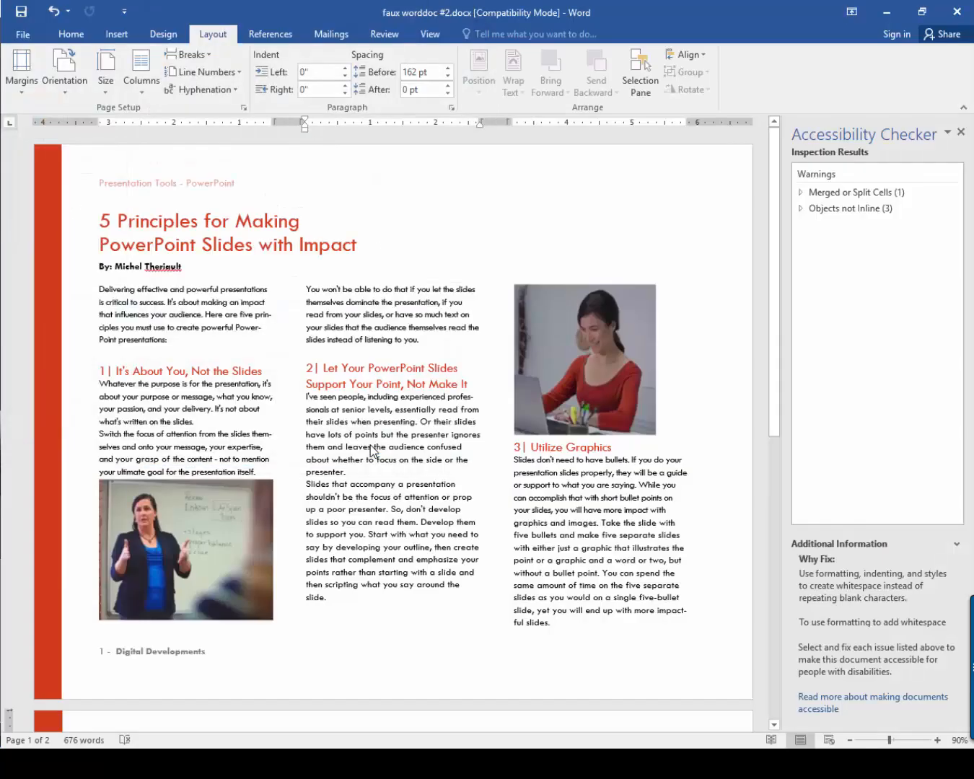